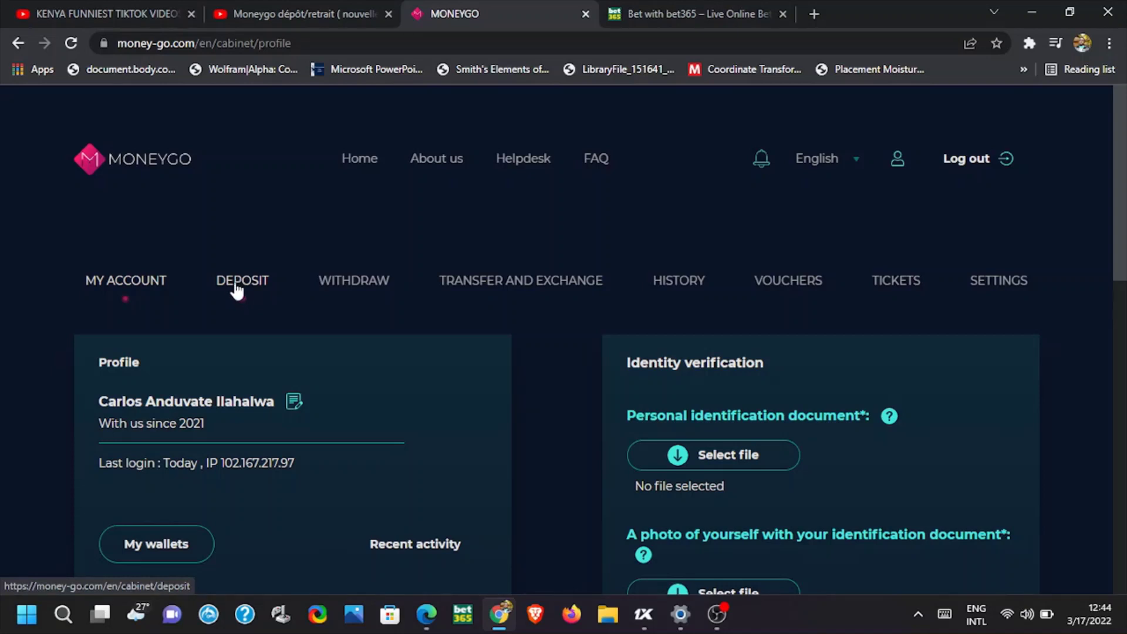
Fill the MoneyGo deposit form with region Kenya, the USD wallet and amount 10
click(237, 289)
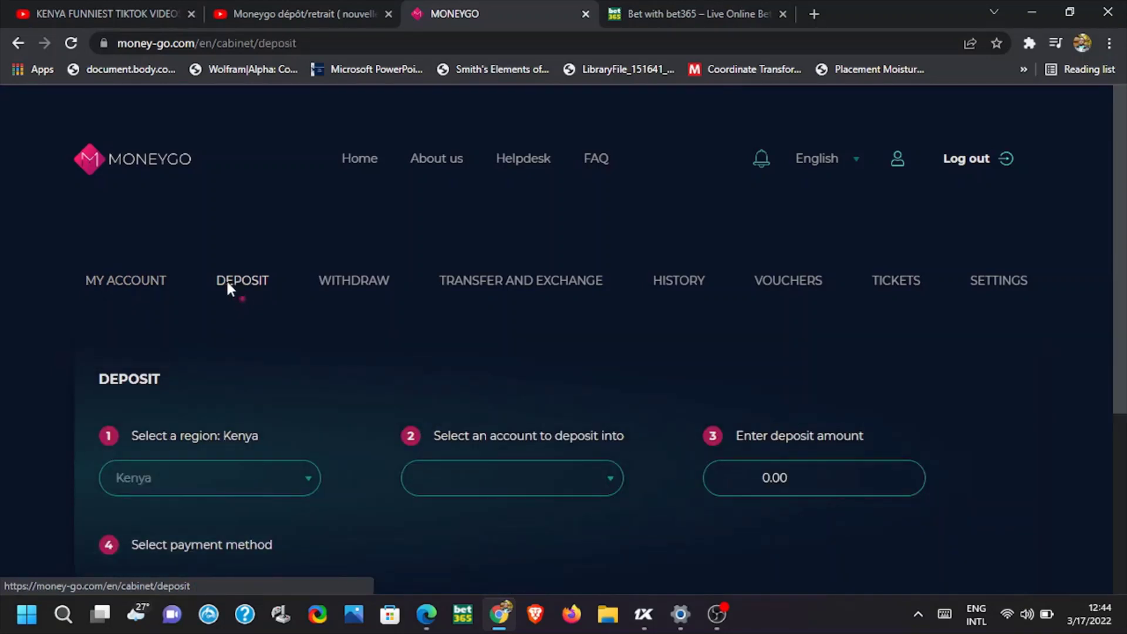
scroll(225, 279, down, 3)
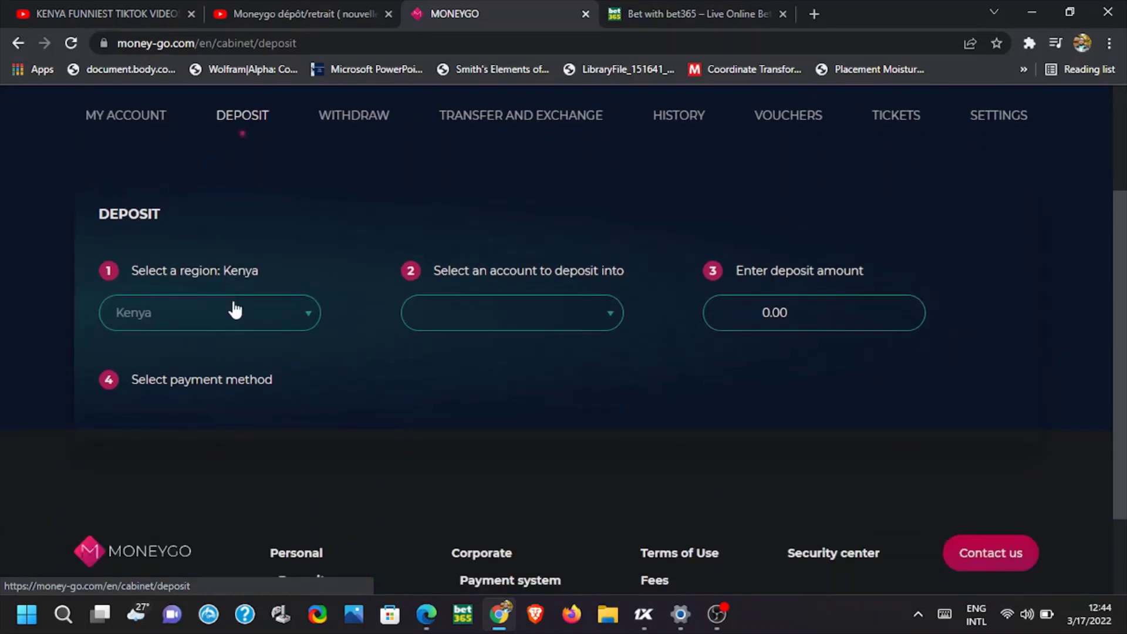
click(246, 317)
scroll(229, 405, down, 10)
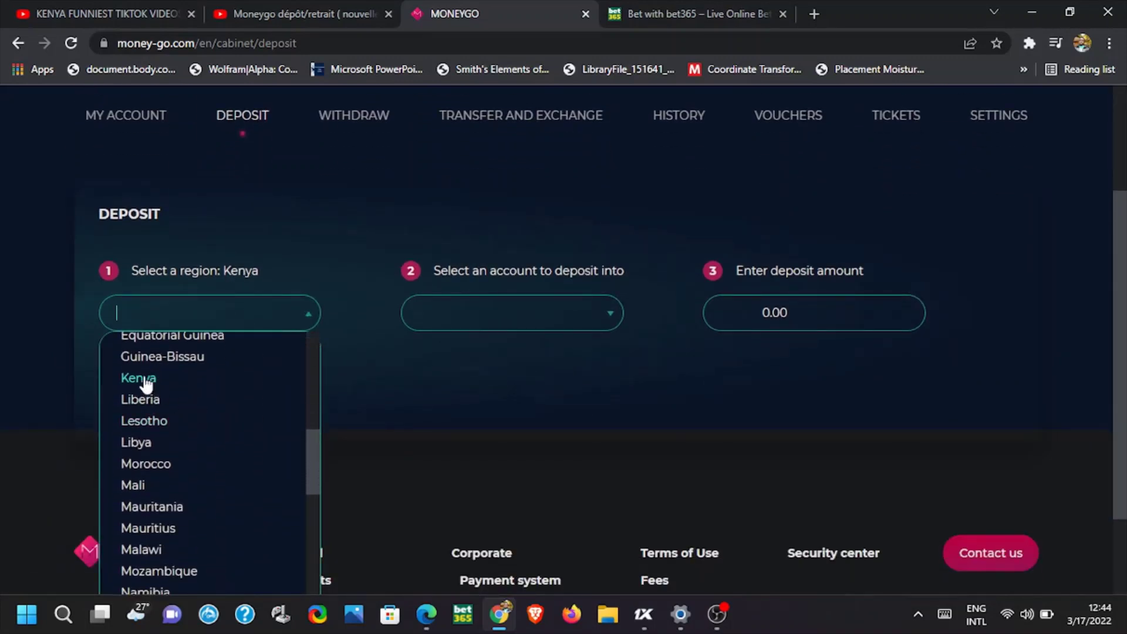
click(143, 380)
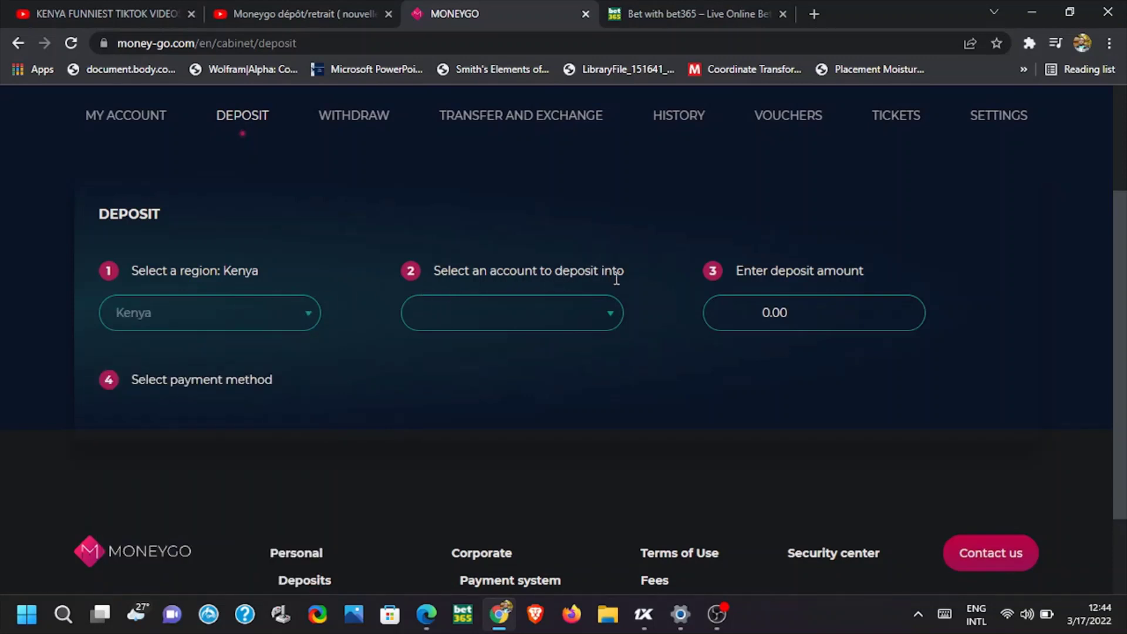
click(613, 316)
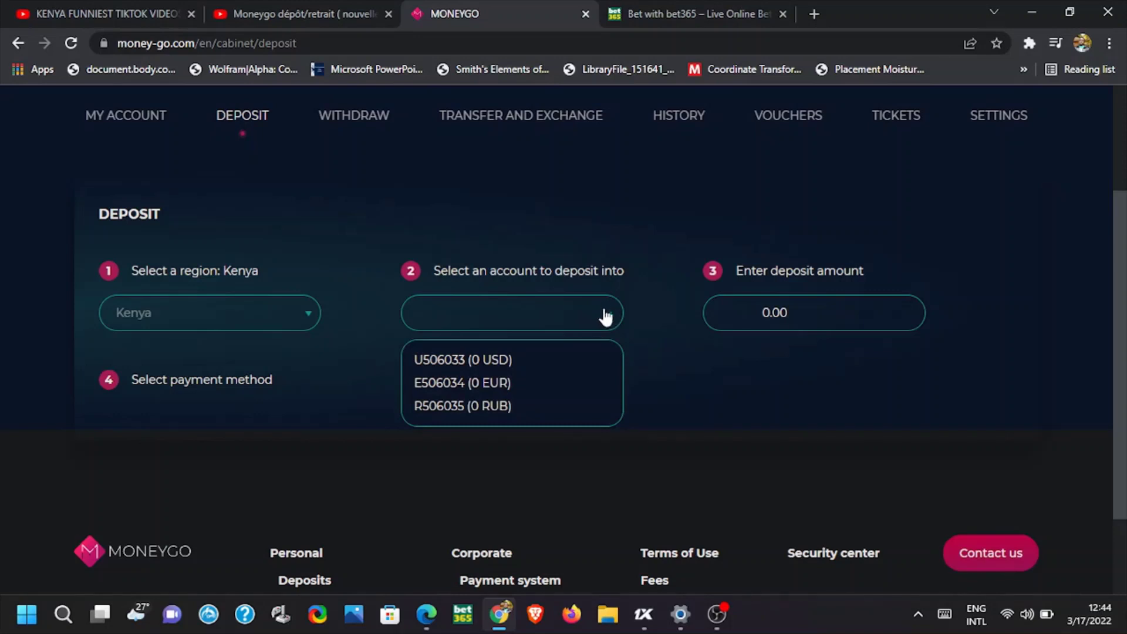
click(496, 361)
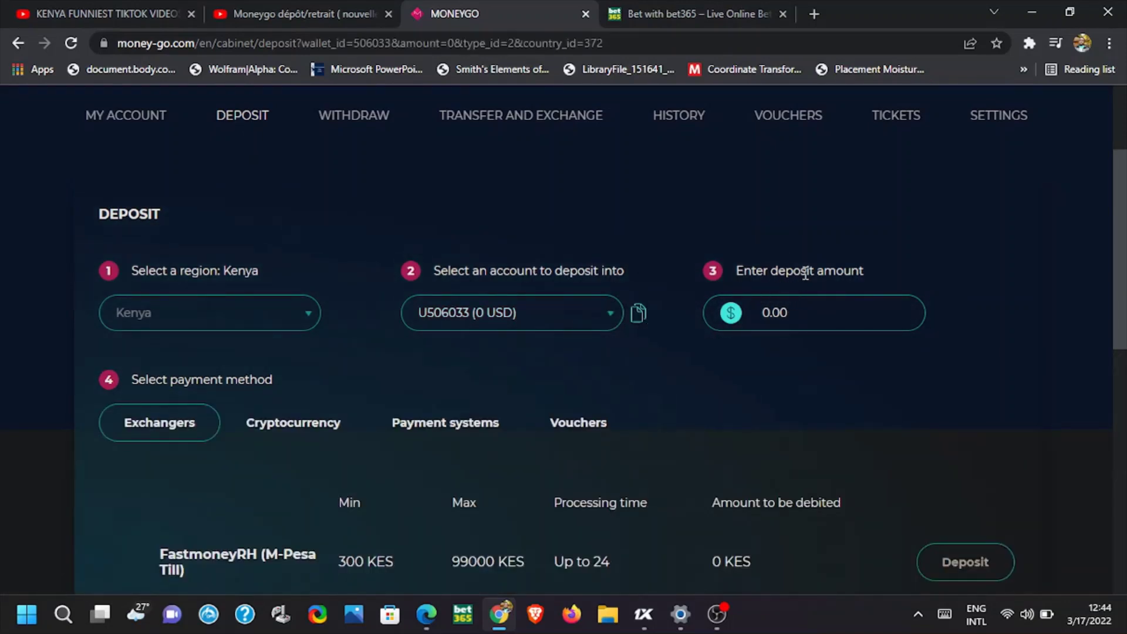
click(805, 304)
key(BackSpace)
text(10)
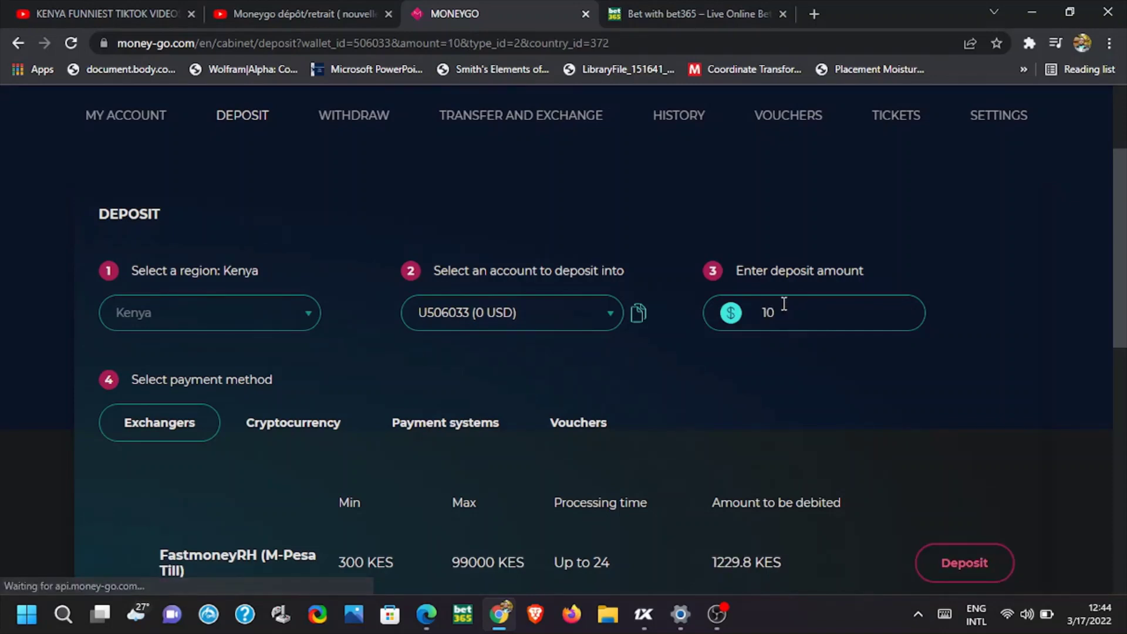
scroll(757, 339, down, 3)
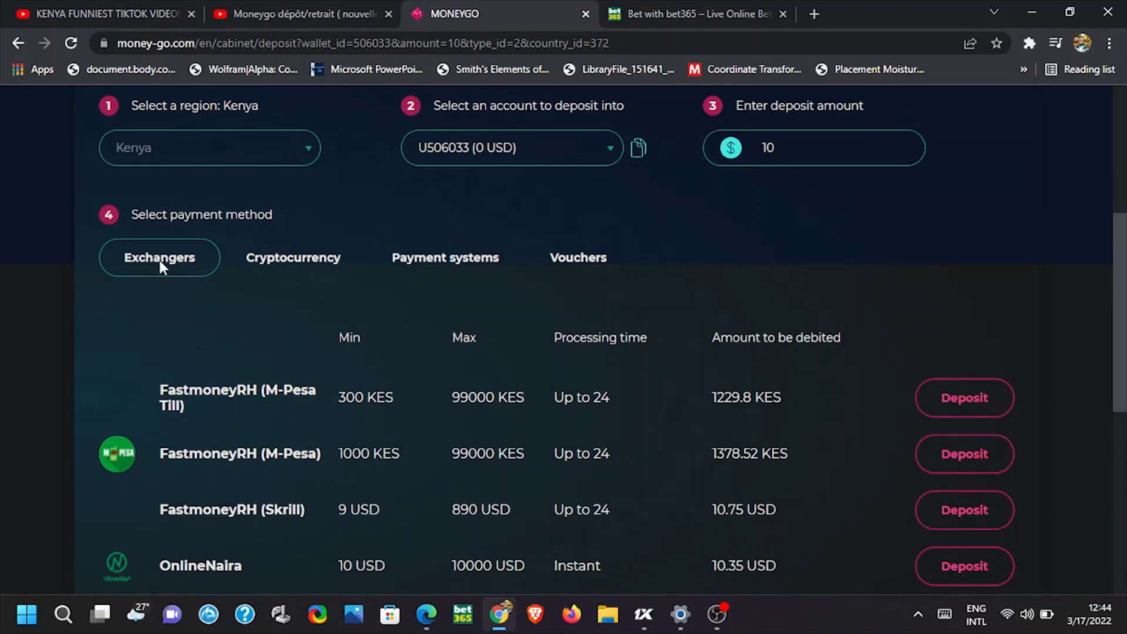
scroll(306, 393, down, 2)
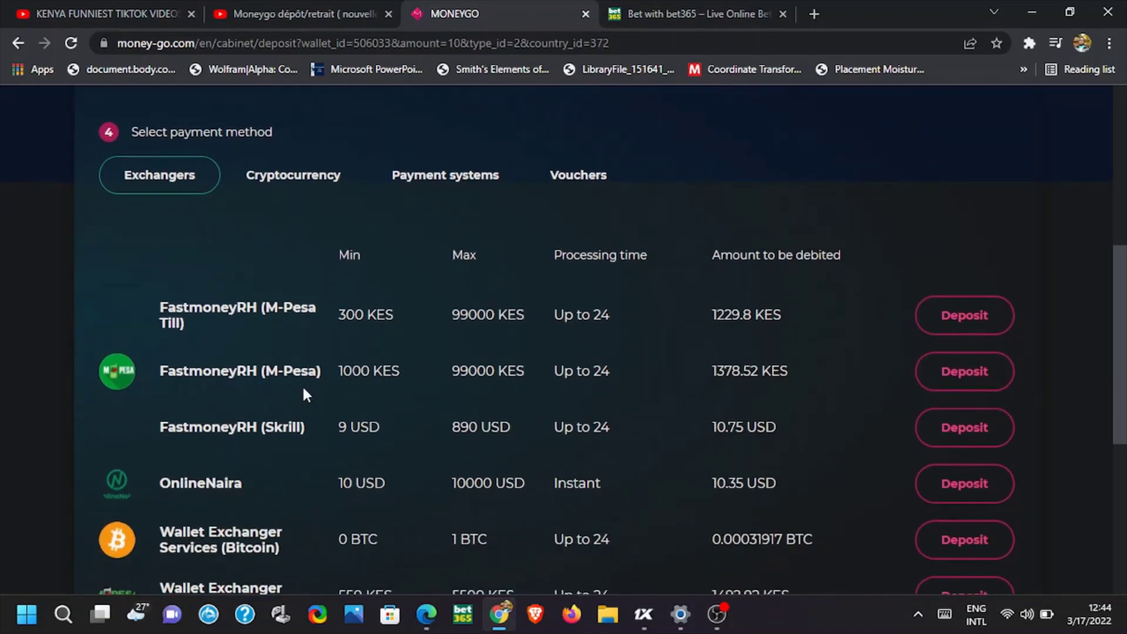
scroll(296, 363, down, 4)
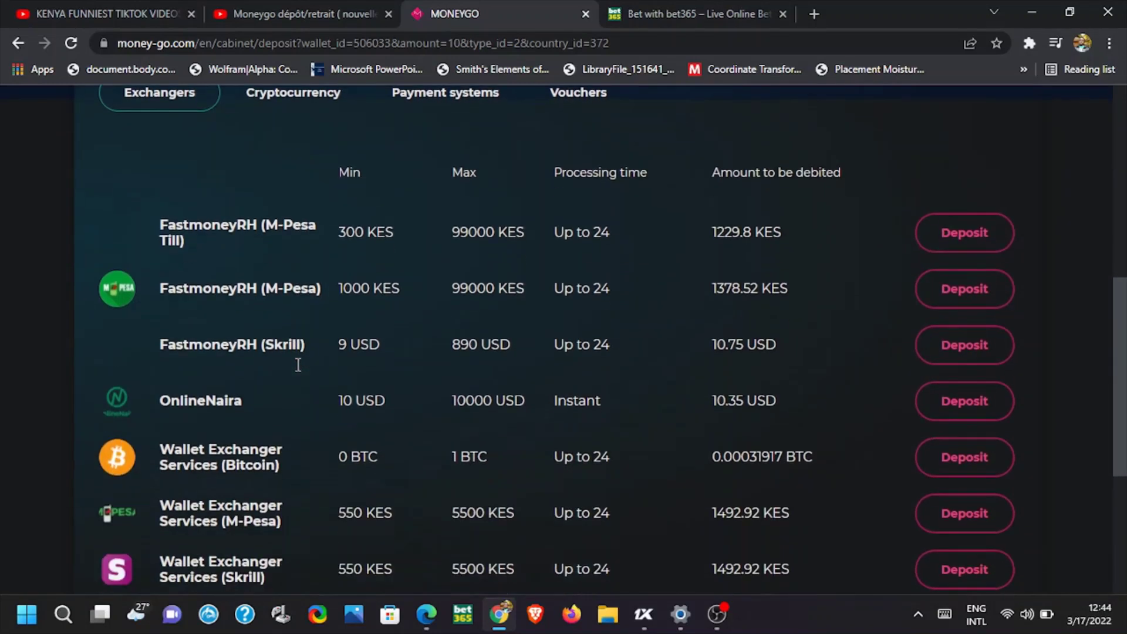
scroll(228, 351, up, 2)
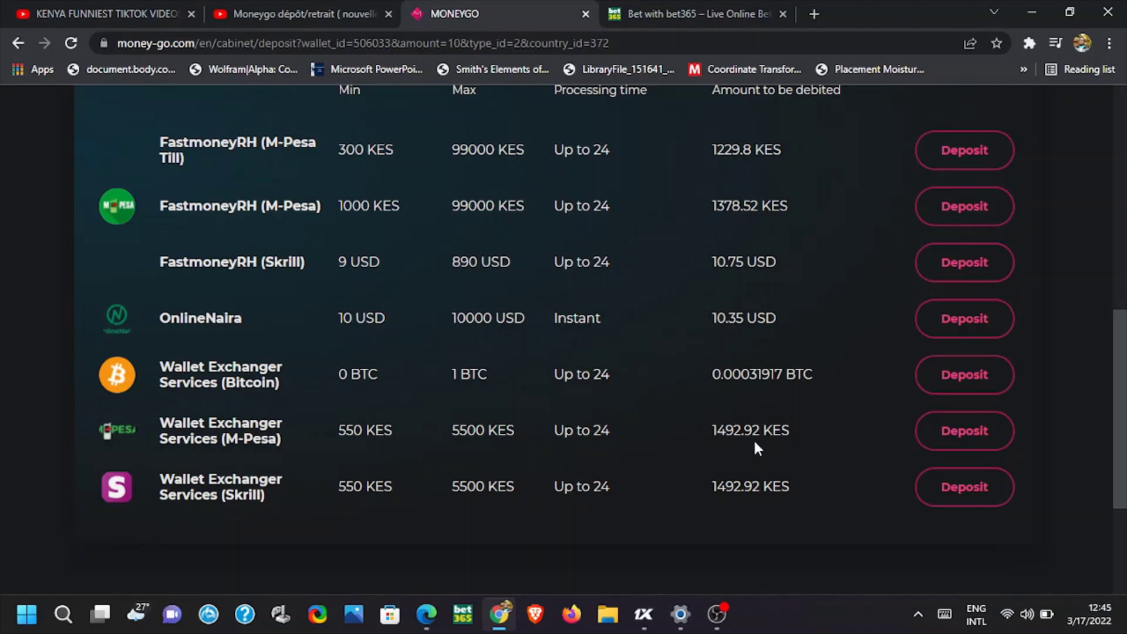
Start a Wallet Exchanger Services (M-Pesa) deposit, enter the M-Pesa phone number and read the instructions
click(965, 432)
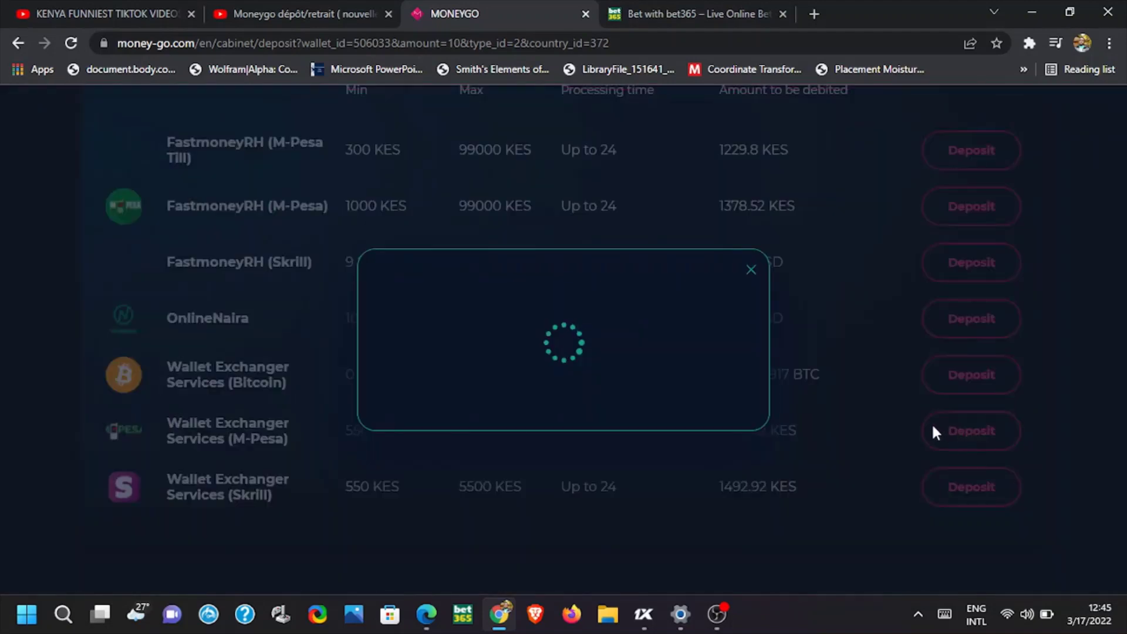
scroll(636, 355, down, 2)
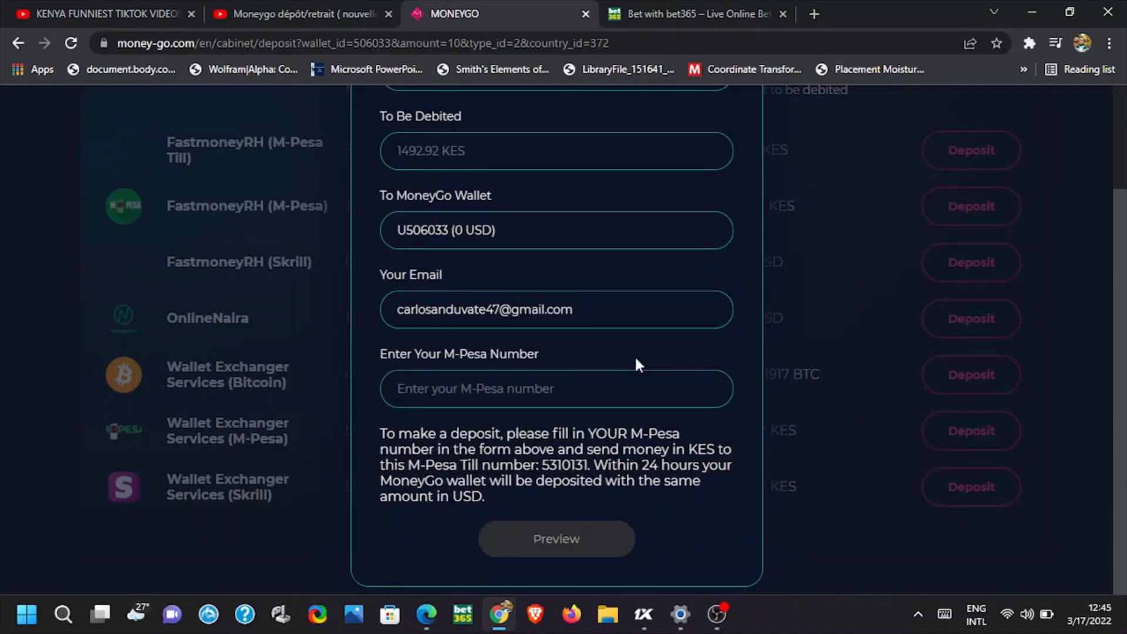
scroll(634, 359, up, 1)
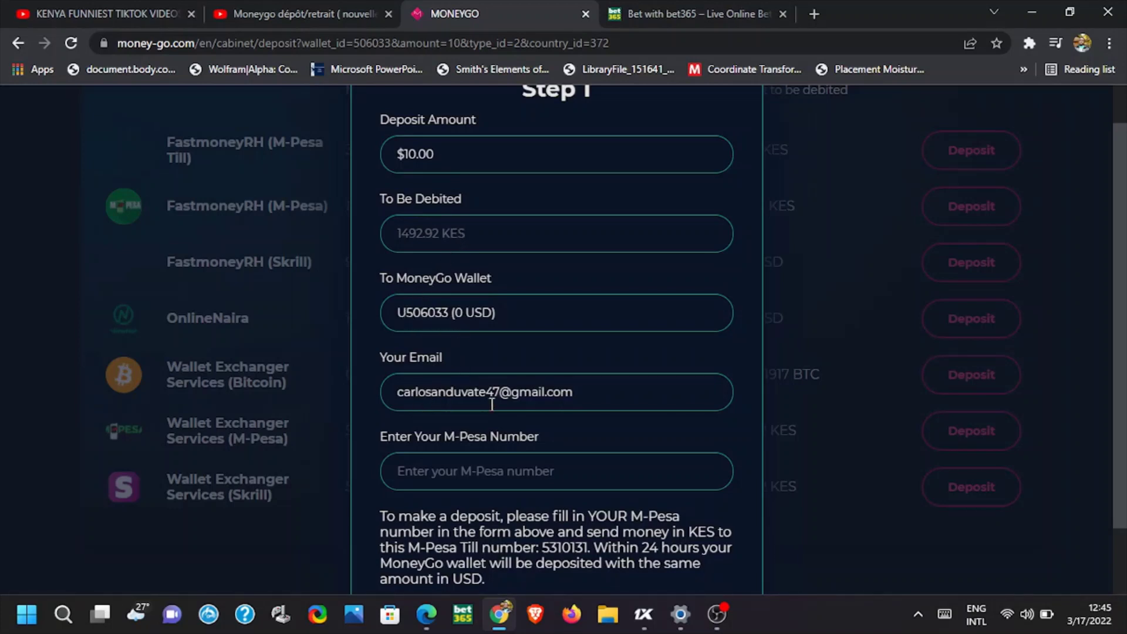
scroll(493, 404, down, 1)
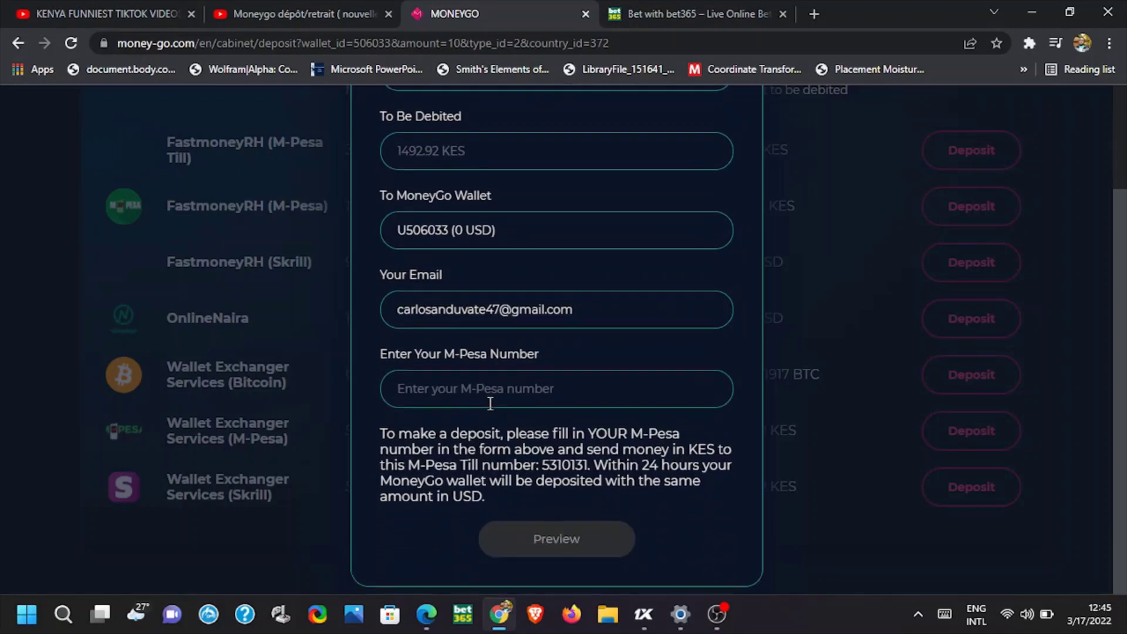
click(451, 390)
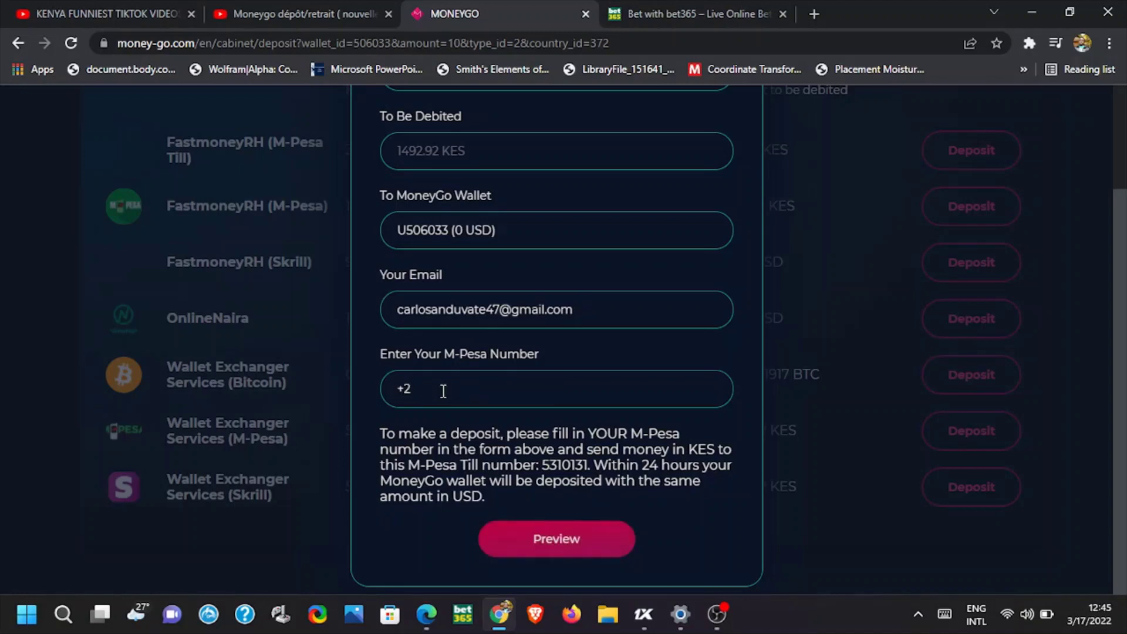
drag(381, 432, 676, 427)
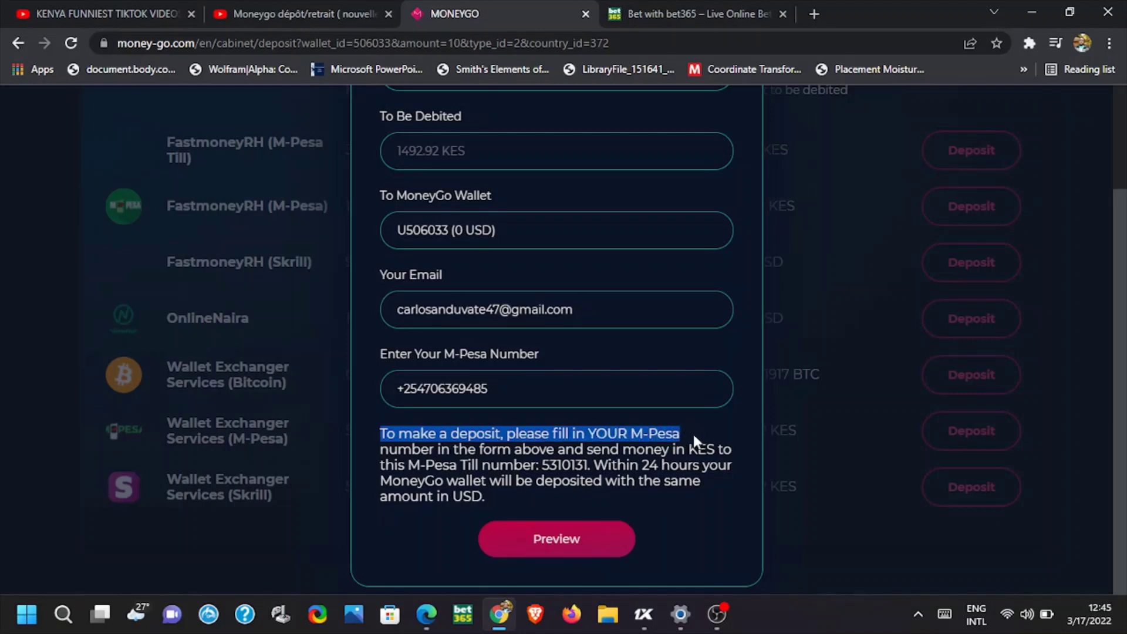
drag(693, 435, 661, 501)
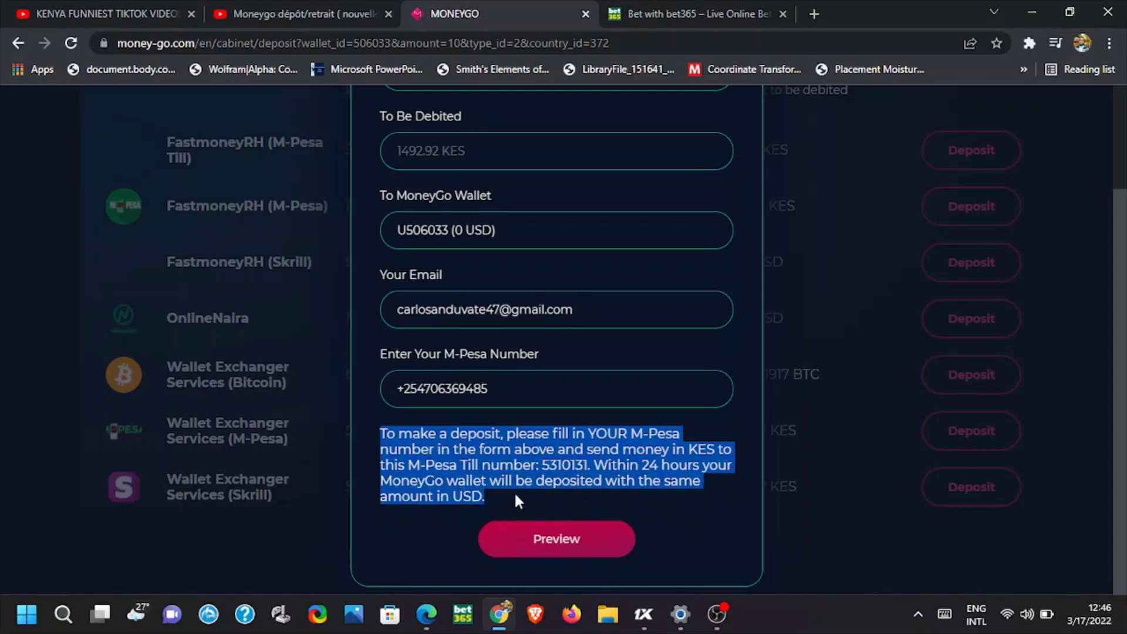
Preview the 10 USD deposit summary (1492.92 KES total), then close it without confirming
click(706, 503)
click(581, 540)
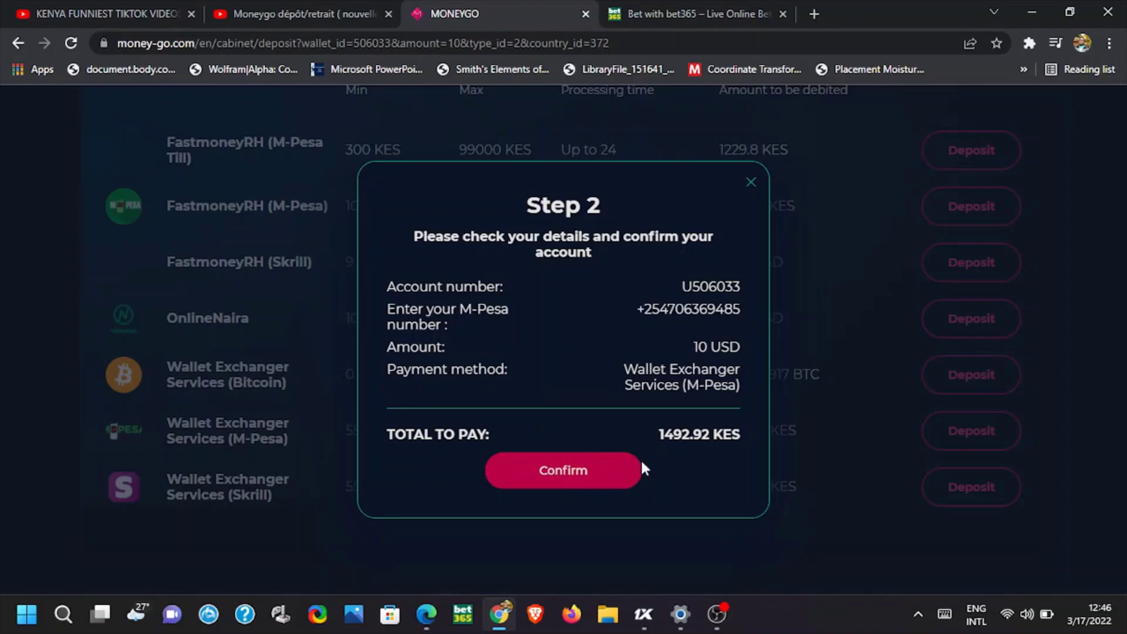
click(751, 182)
scroll(813, 208, up, 10)
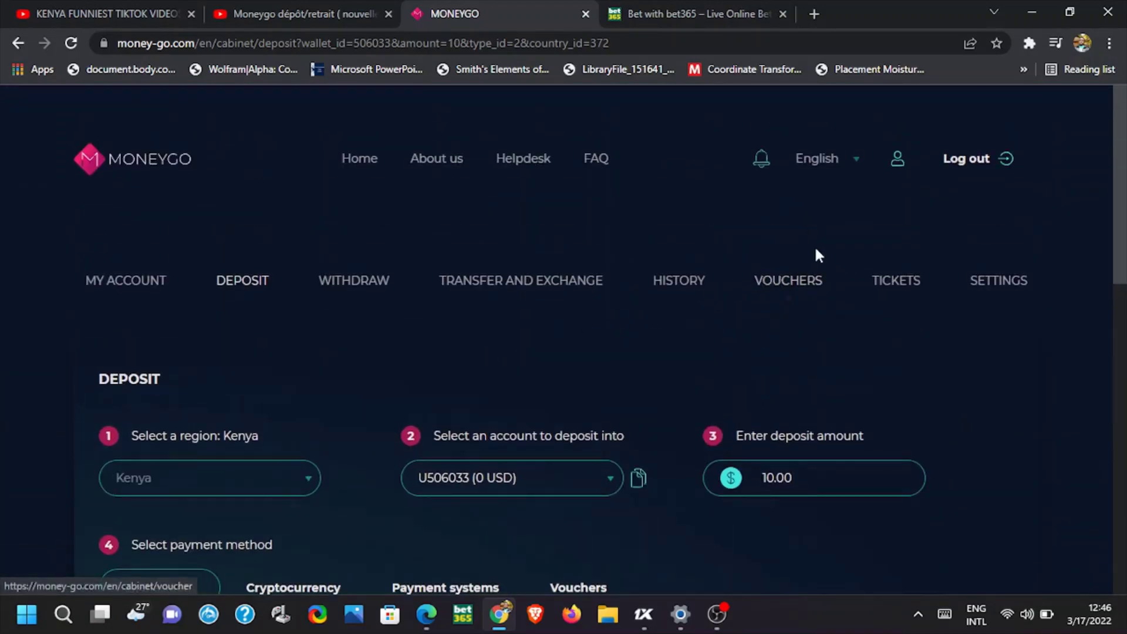
Open the USD wallet's transaction history and check that the 10.00 USD M-Pesa deposit is Complete
click(898, 162)
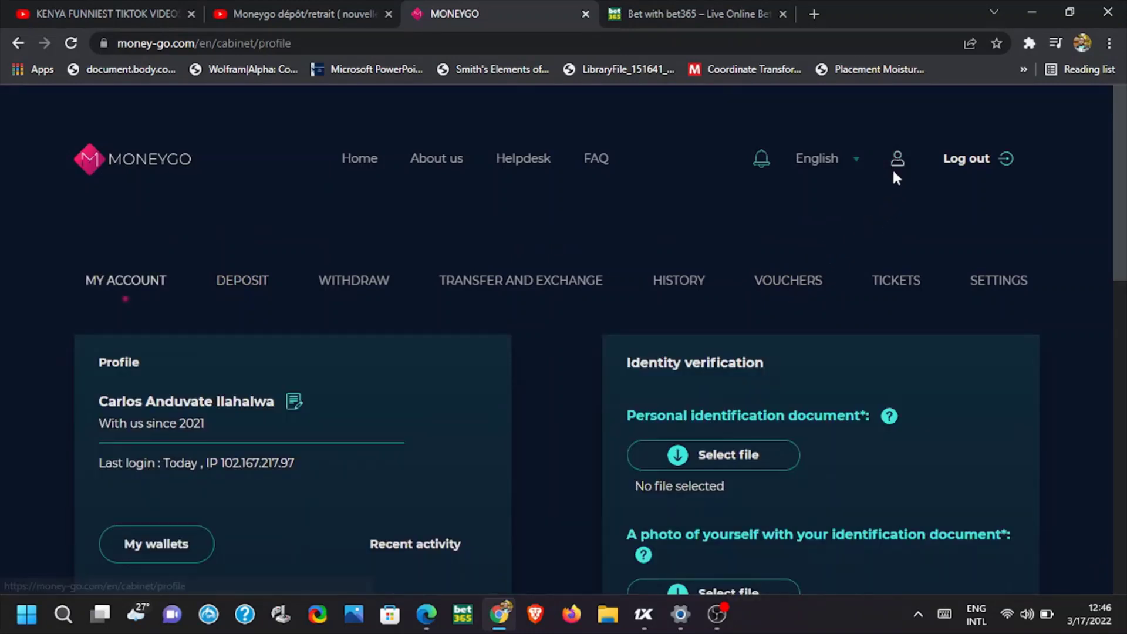
scroll(310, 441, down, 4)
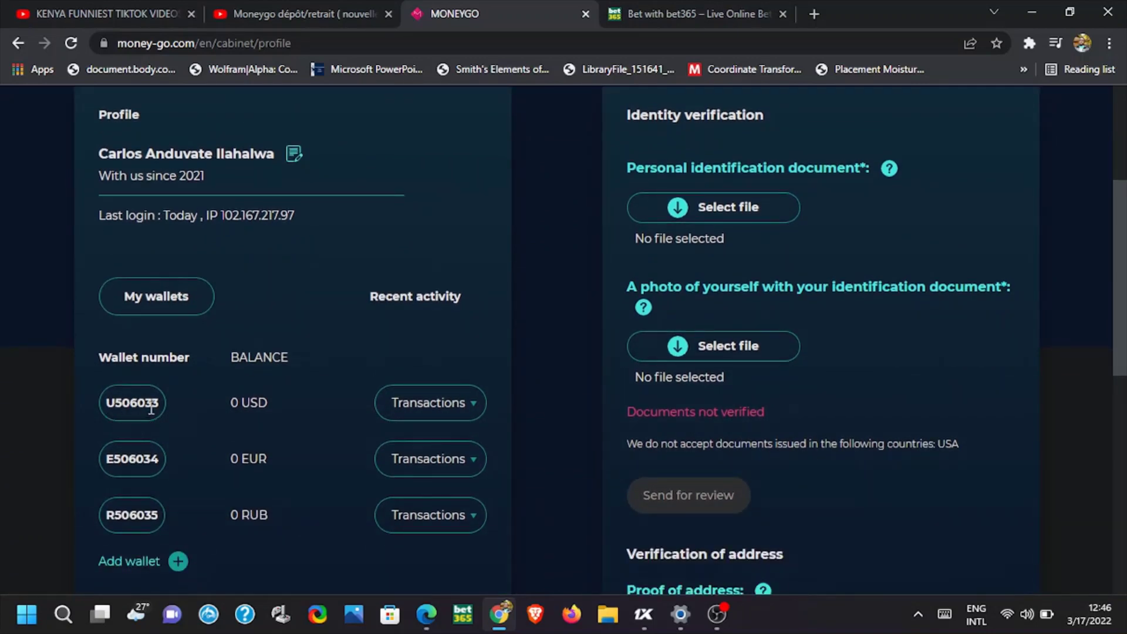
click(433, 404)
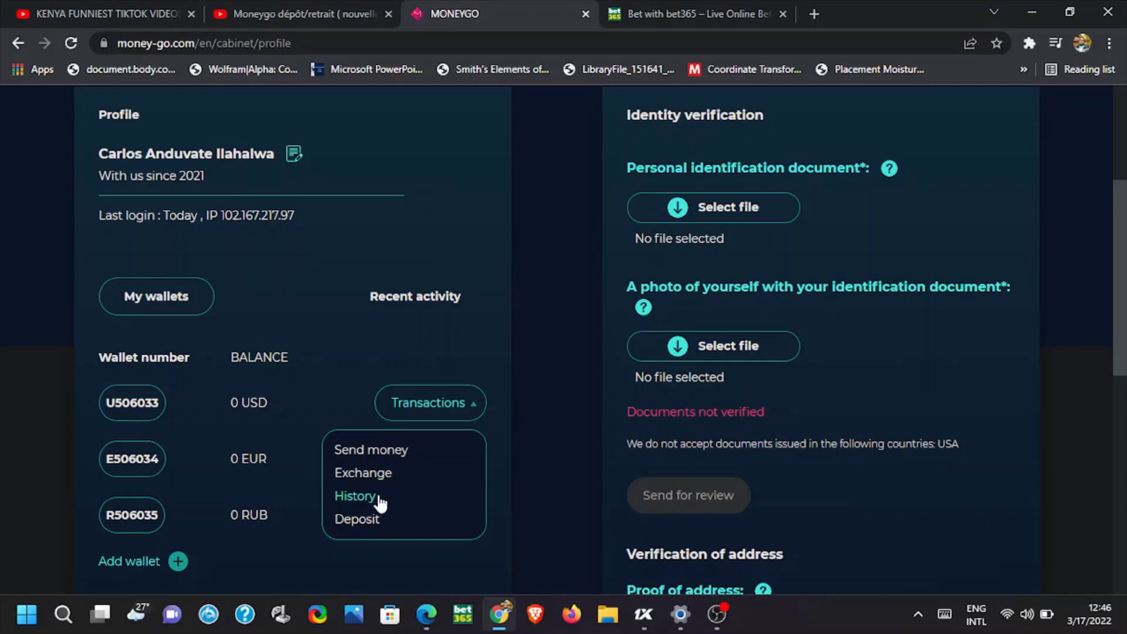
click(361, 498)
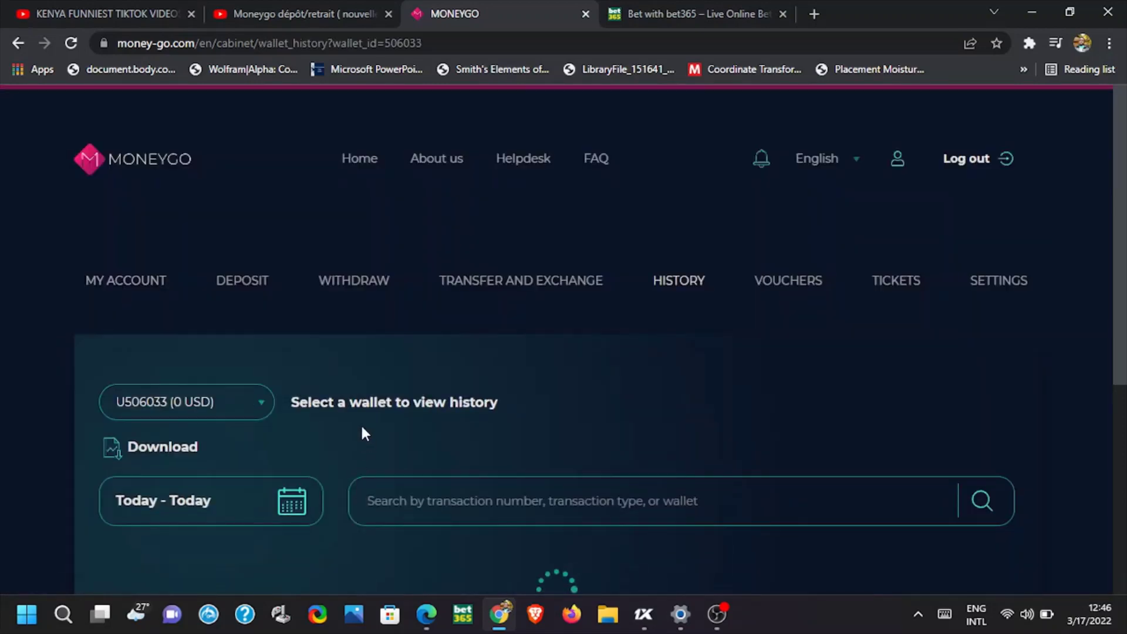
scroll(360, 422, down, 3)
scroll(362, 428, down, 1)
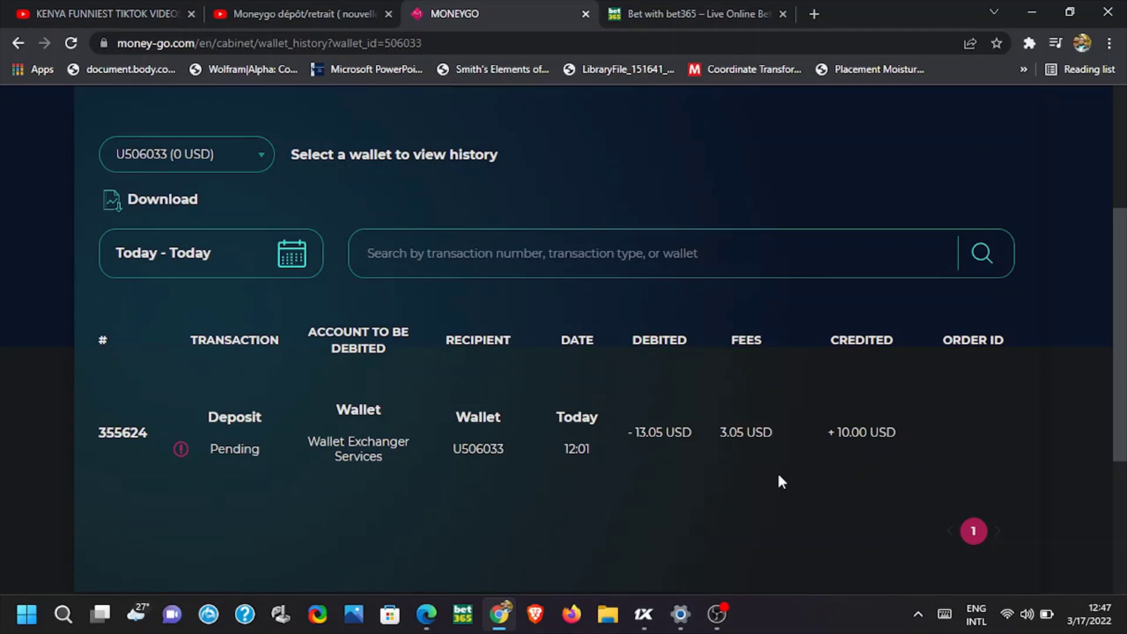
scroll(776, 472, down, 1)
scroll(767, 453, up, 1)
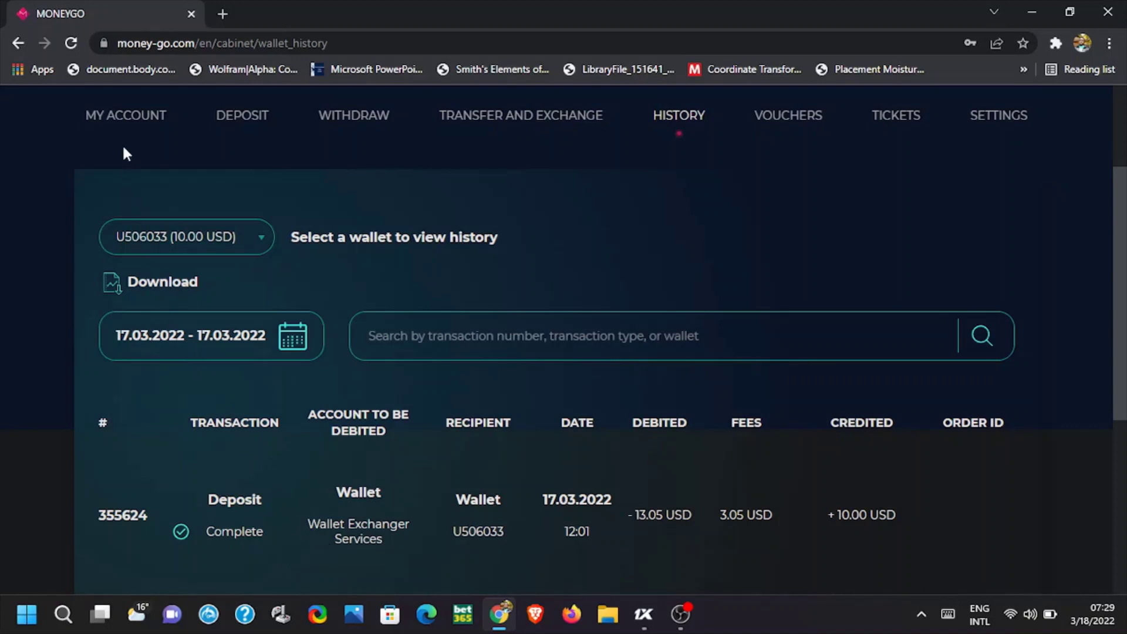
Return to MY ACCOUNT and highlight the USD wallet's 10.00 USD balance in the wallet list
click(120, 113)
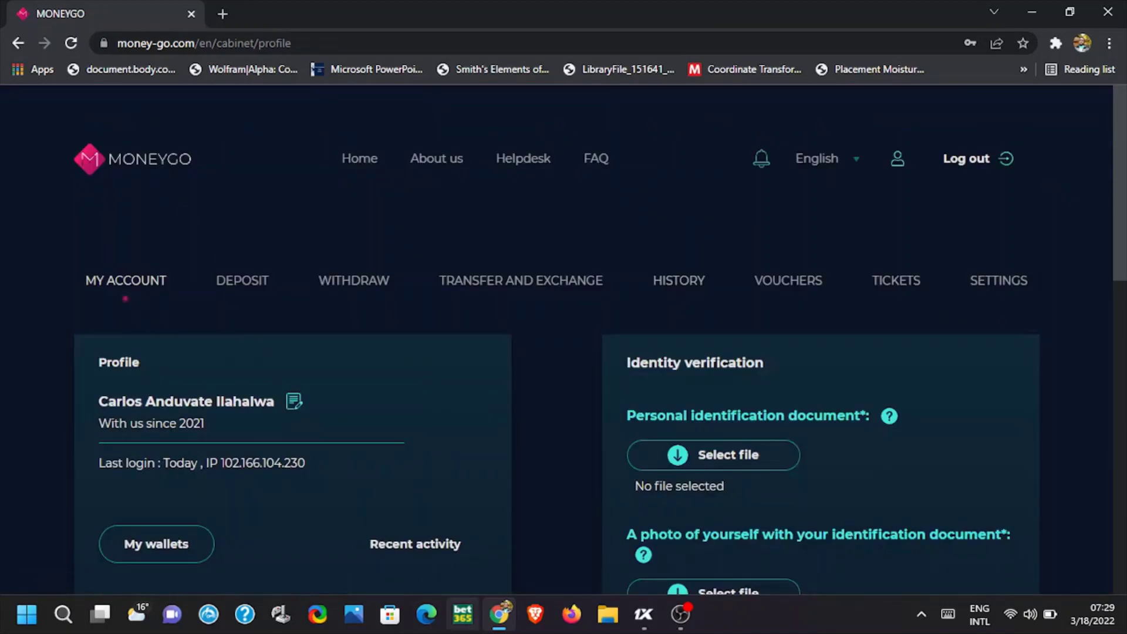
scroll(219, 464, down, 3)
scroll(220, 458, down, 2)
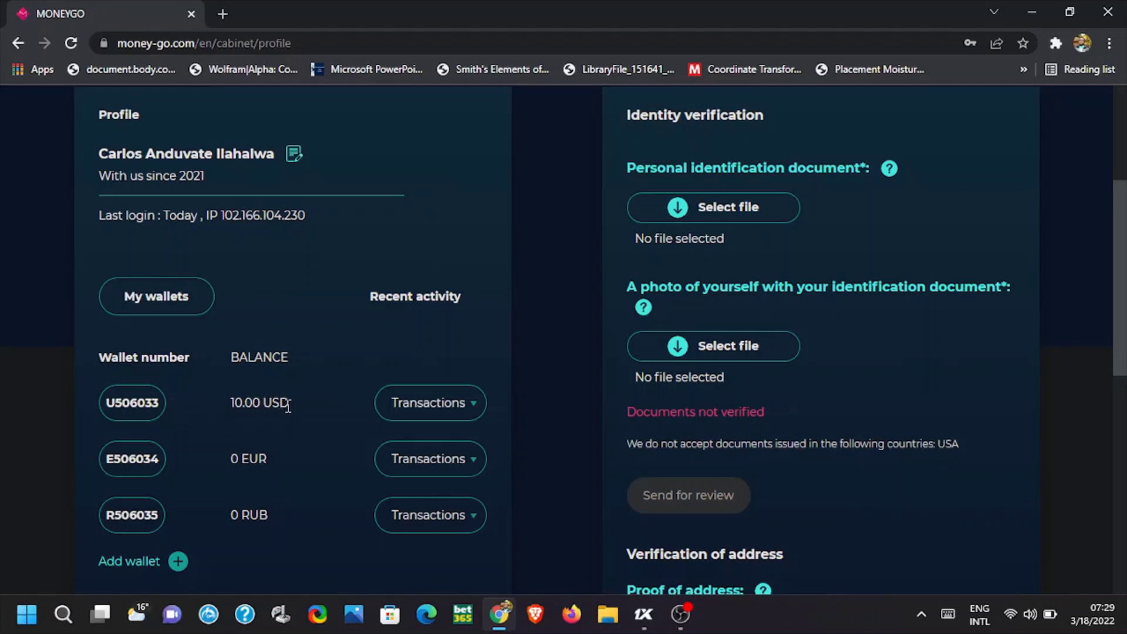
drag(286, 407, 215, 407)
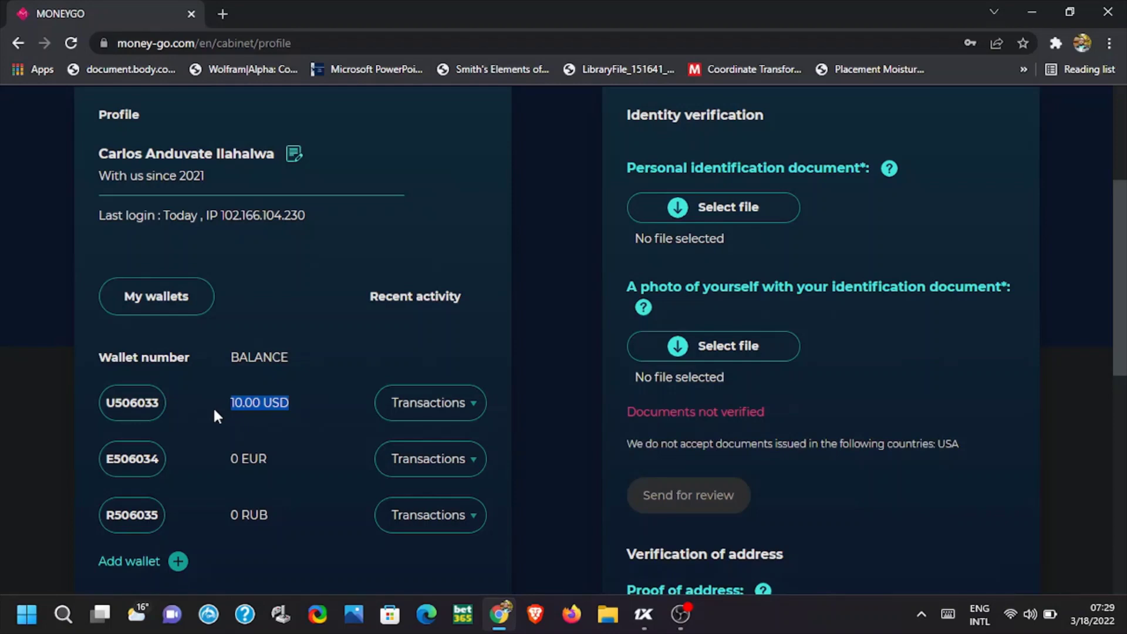
In 1xBet, open the deposit page and try the MoneyGO method, then close the form
click(644, 615)
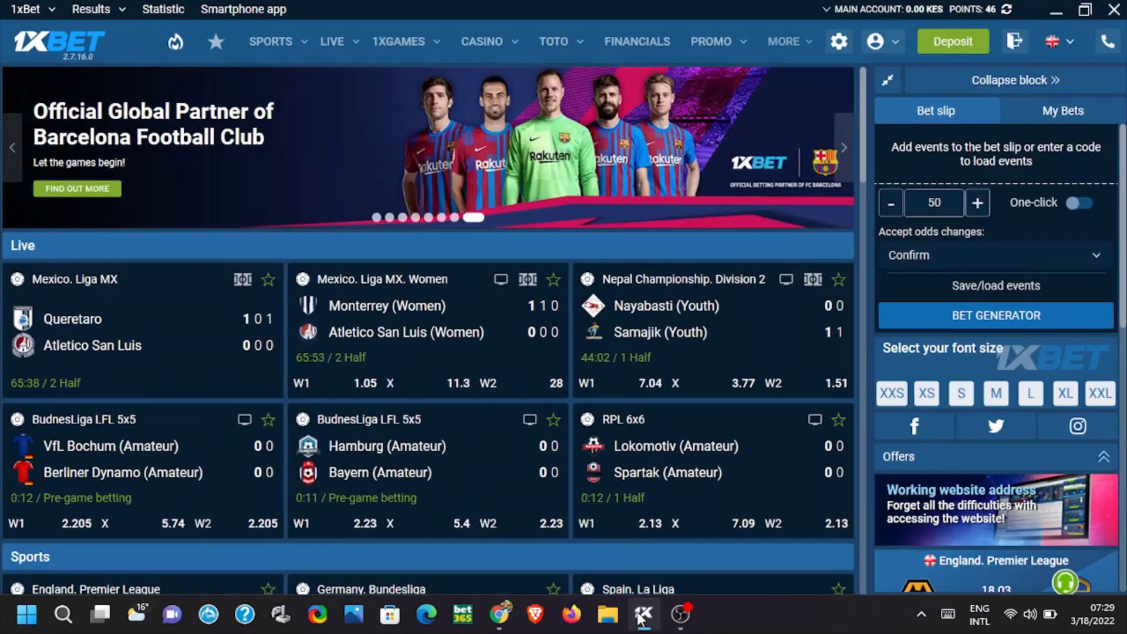
click(951, 42)
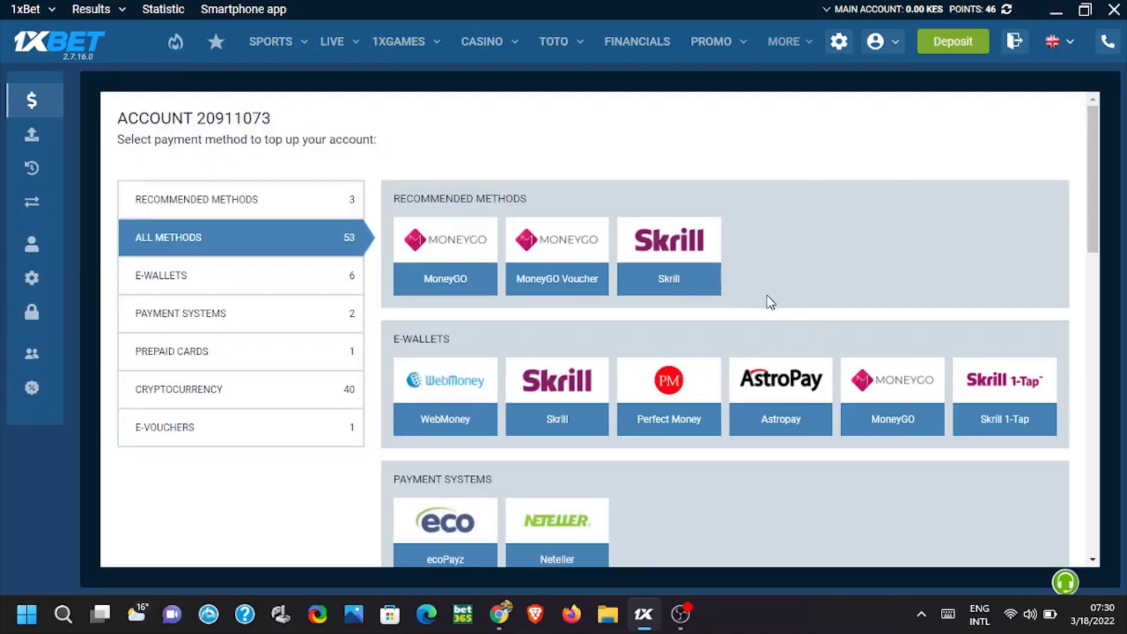
click(442, 252)
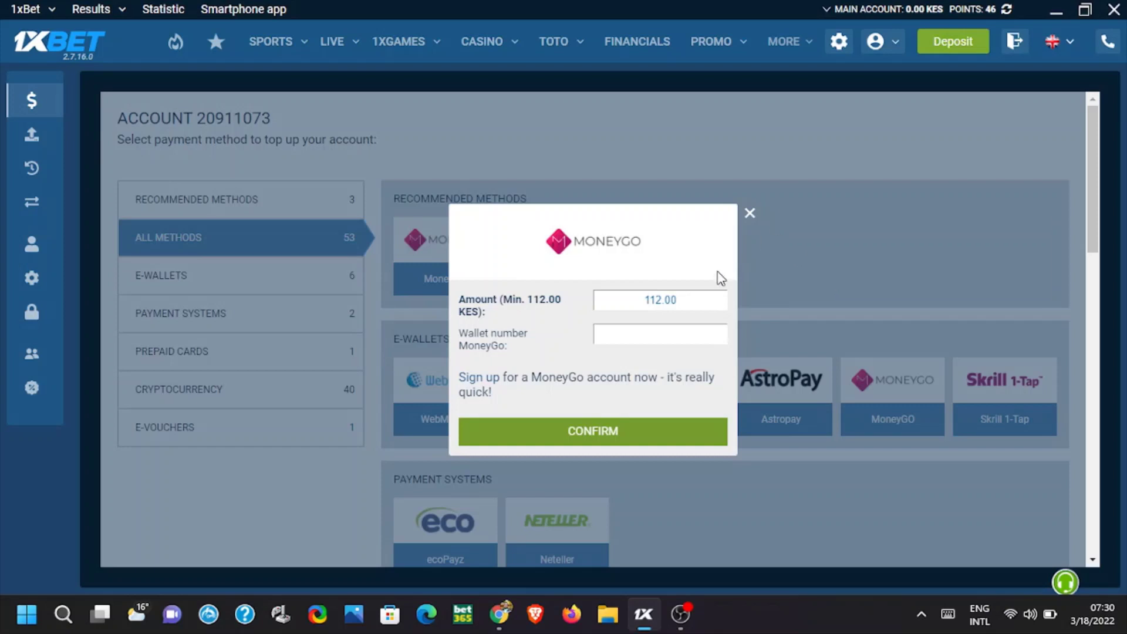
drag(692, 306, 639, 308)
click(750, 214)
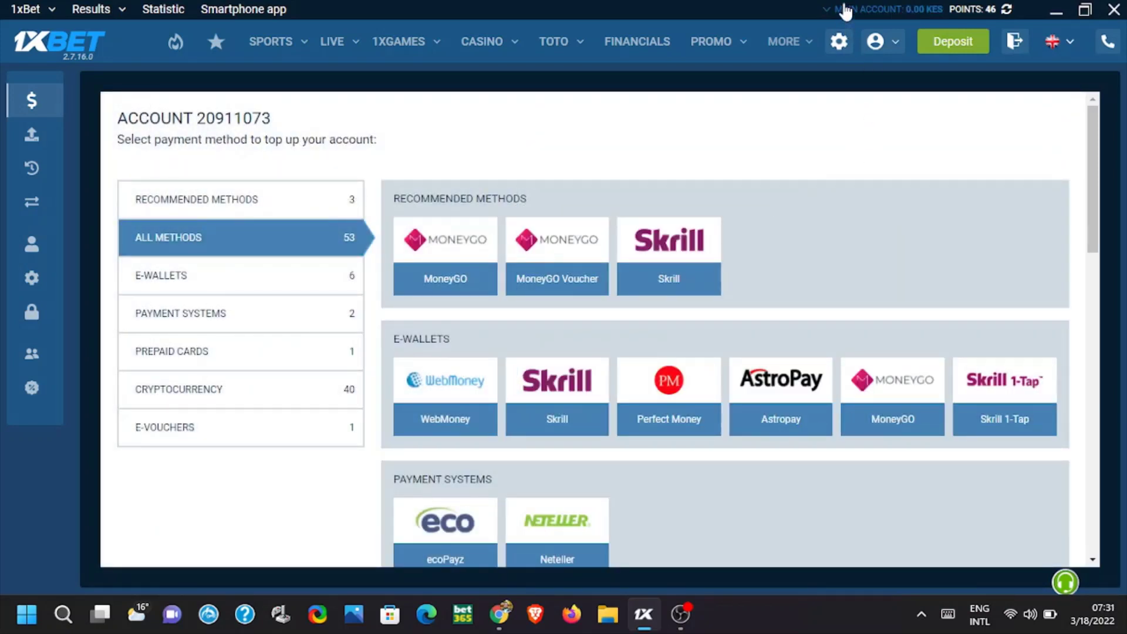
Switch the 1xBet account to USD, reopen the MoneyGO form and set the amount to 10
mouse_move(845, 10)
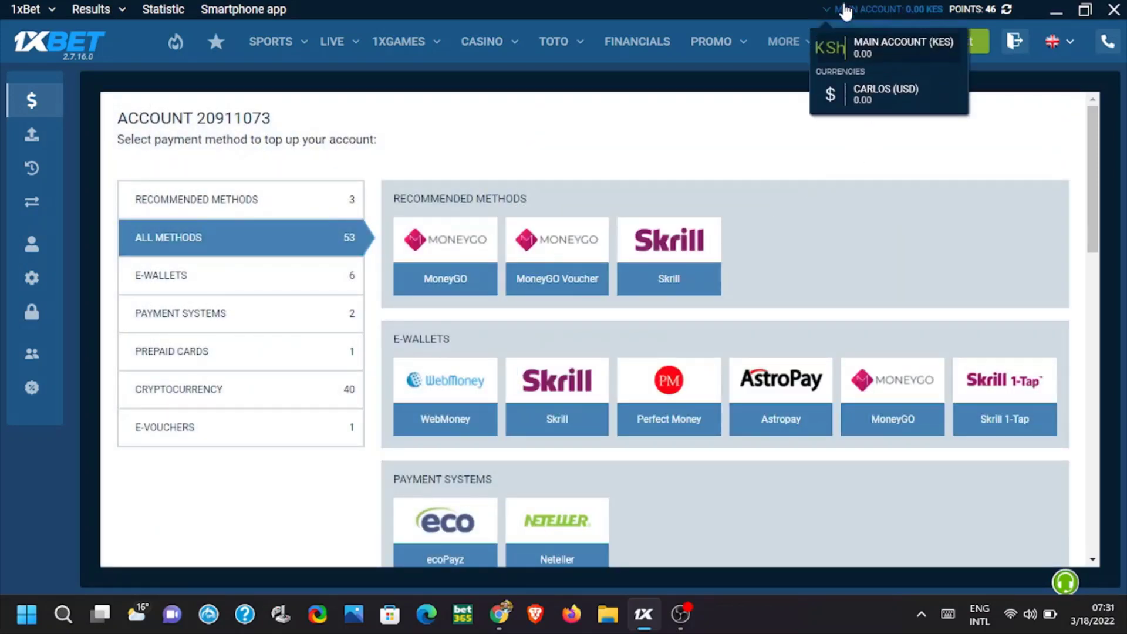
click(892, 95)
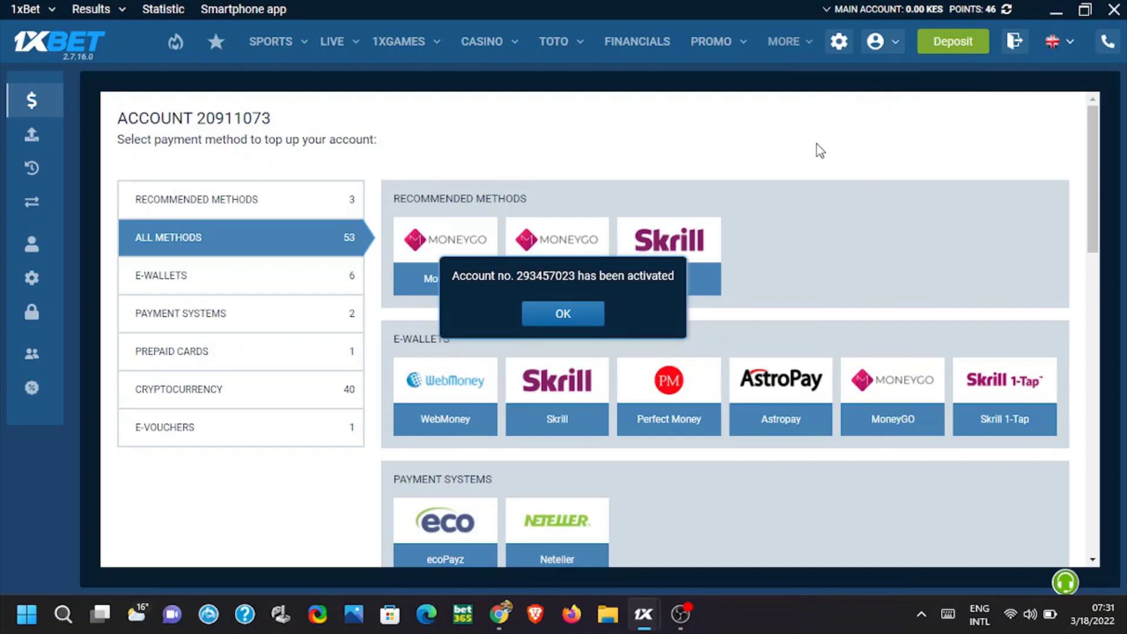
click(582, 315)
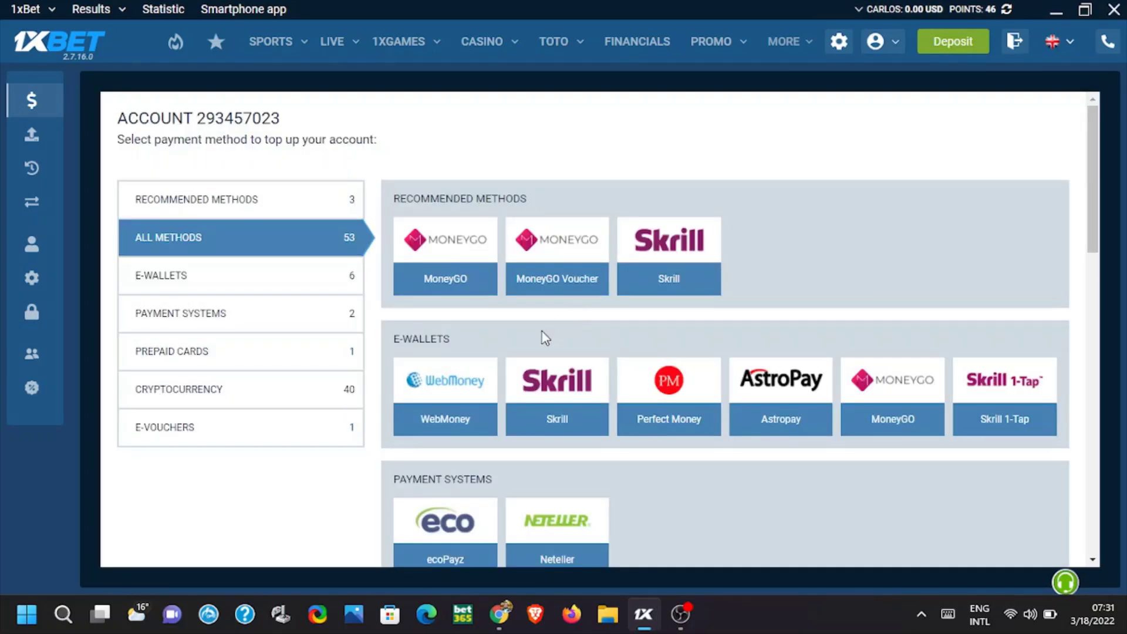
click(449, 252)
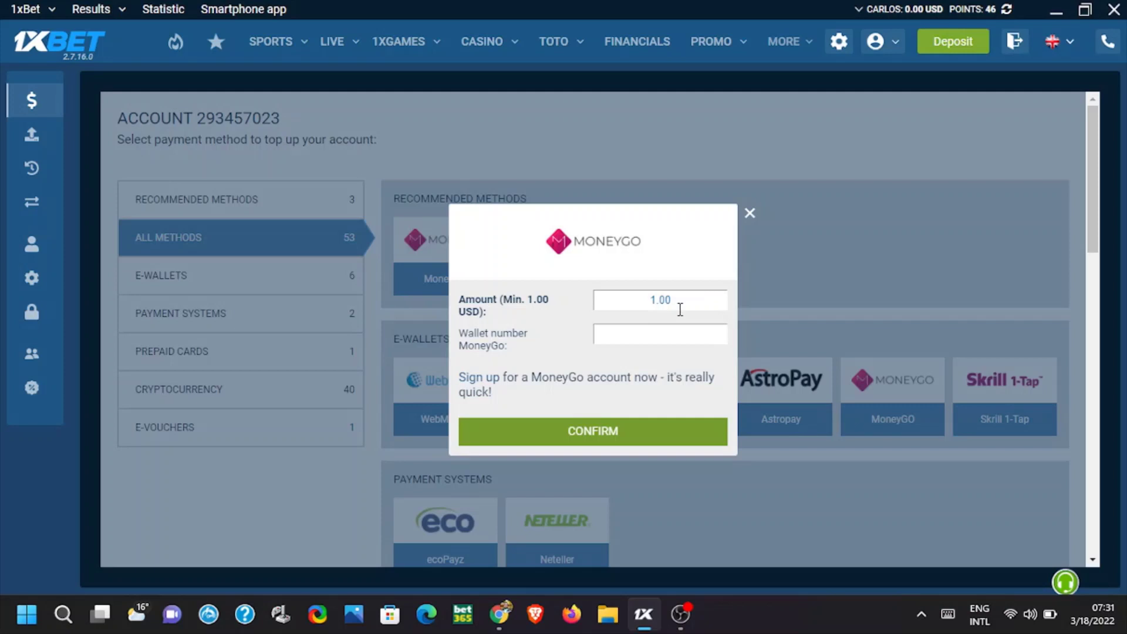
double_click(650, 304)
text(10)
click(617, 333)
Copy the USD wallet number from MoneyGo into 1xBet's Wallet number field and confirm the 10 USD deposit
click(499, 614)
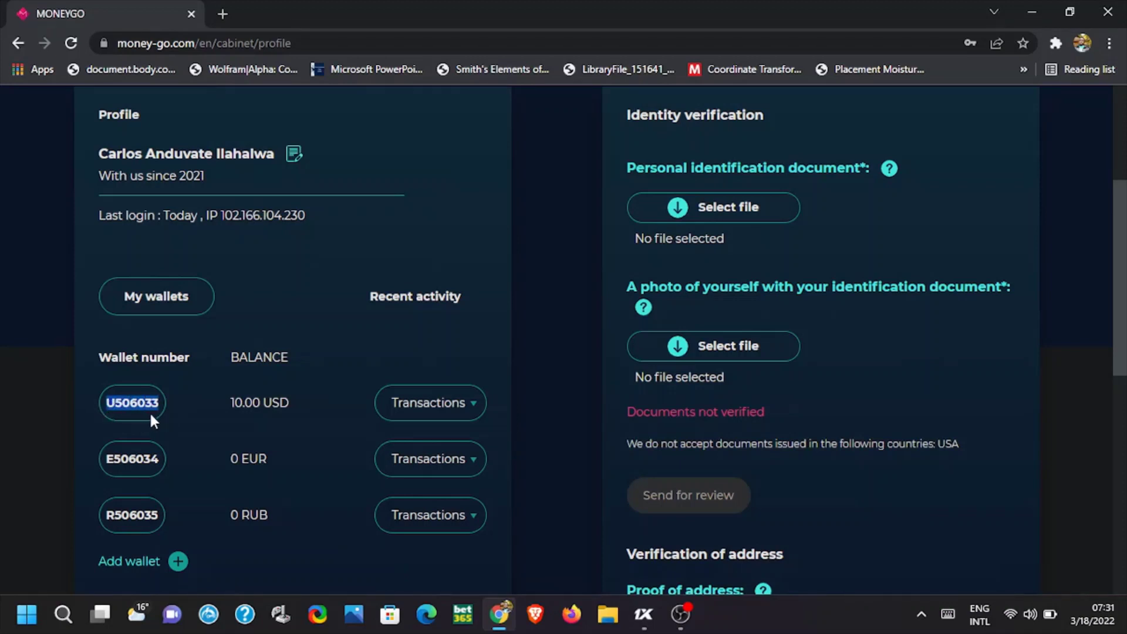
click(644, 614)
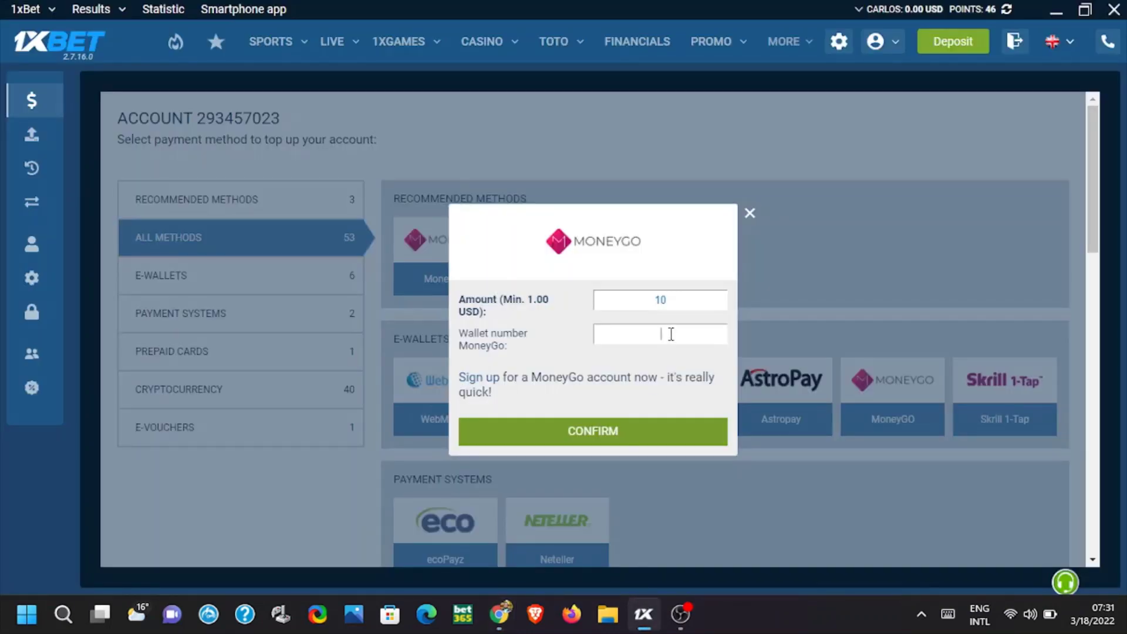
click(610, 427)
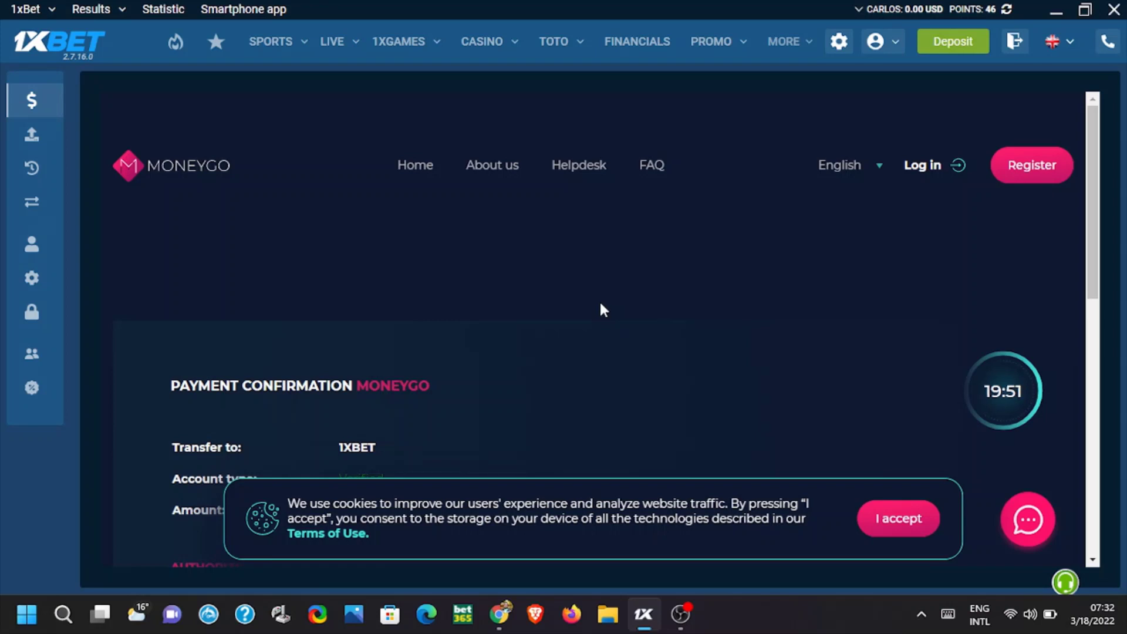
Accept the cookie notice and scroll back up to the MoneyGo confirmation's empty login fields
scroll(574, 298, down, 3)
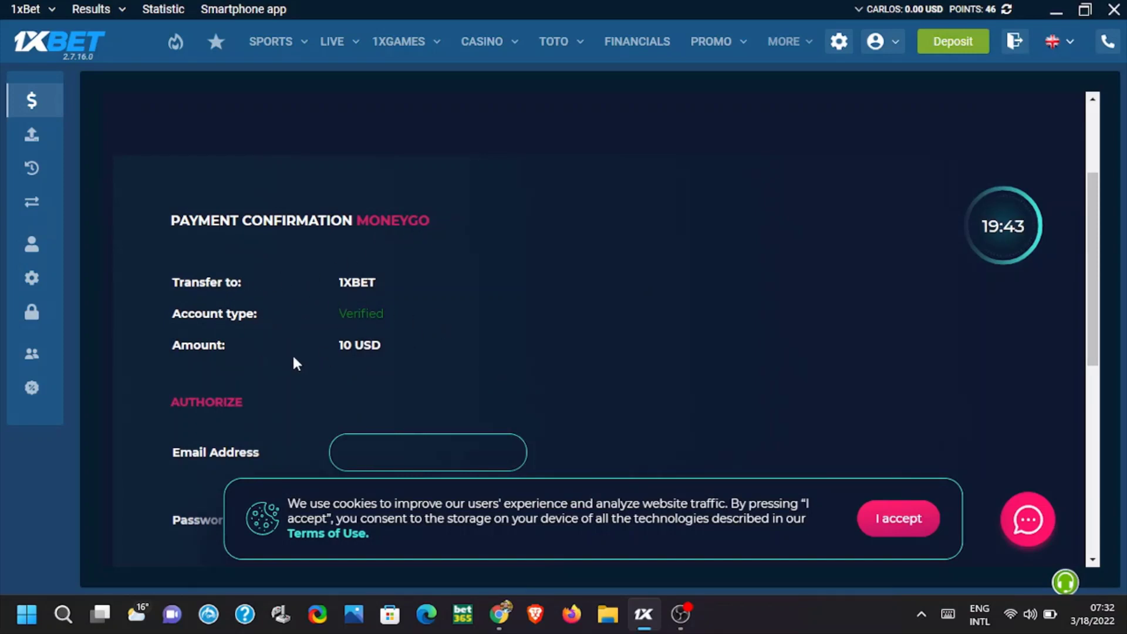
scroll(377, 357, down, 3)
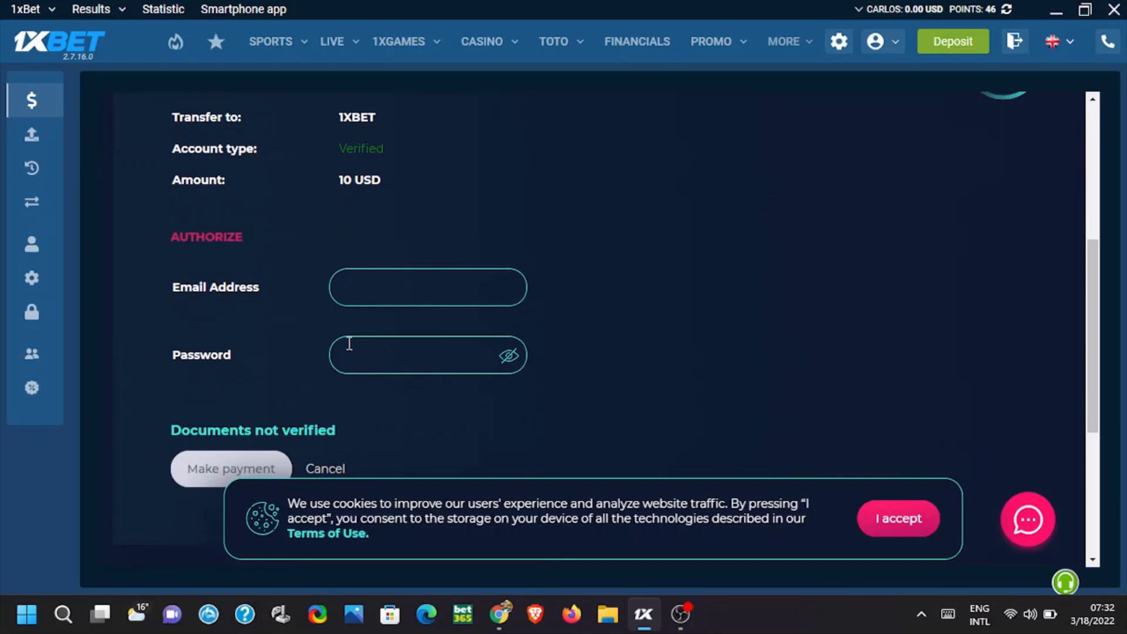
scroll(233, 311, down, 3)
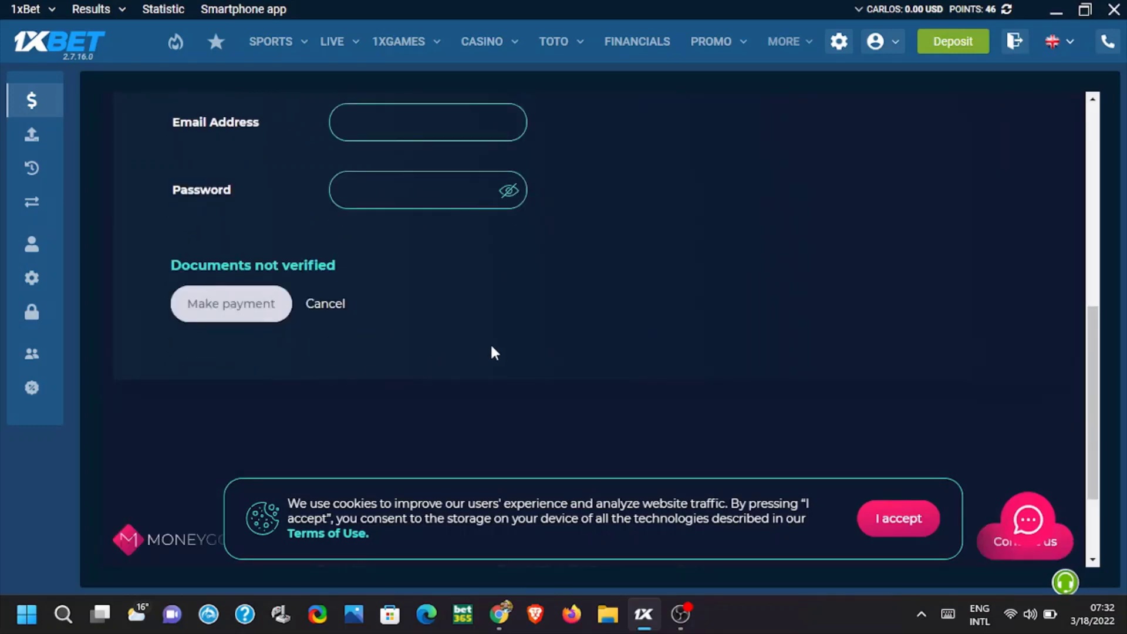
scroll(509, 347, up, 3)
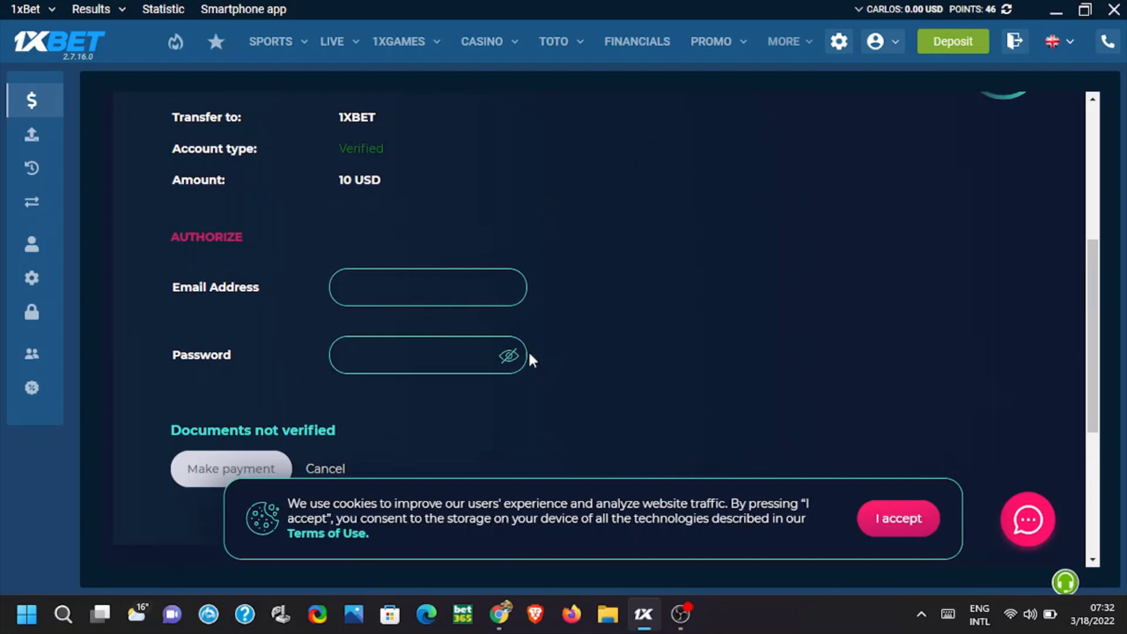
click(907, 520)
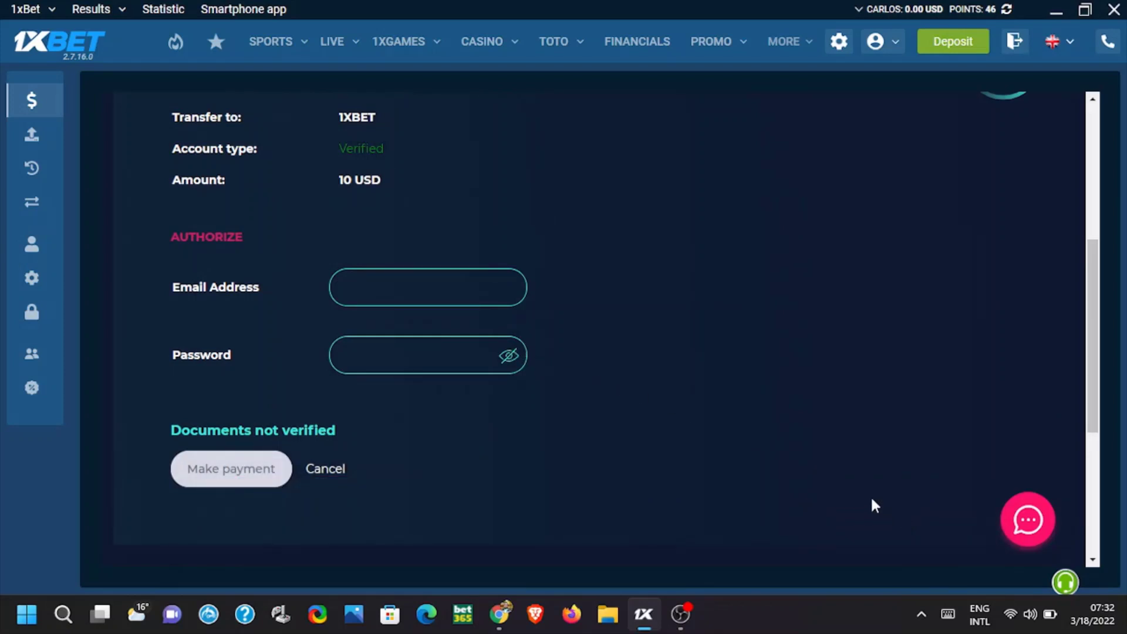
scroll(640, 461, up, 1)
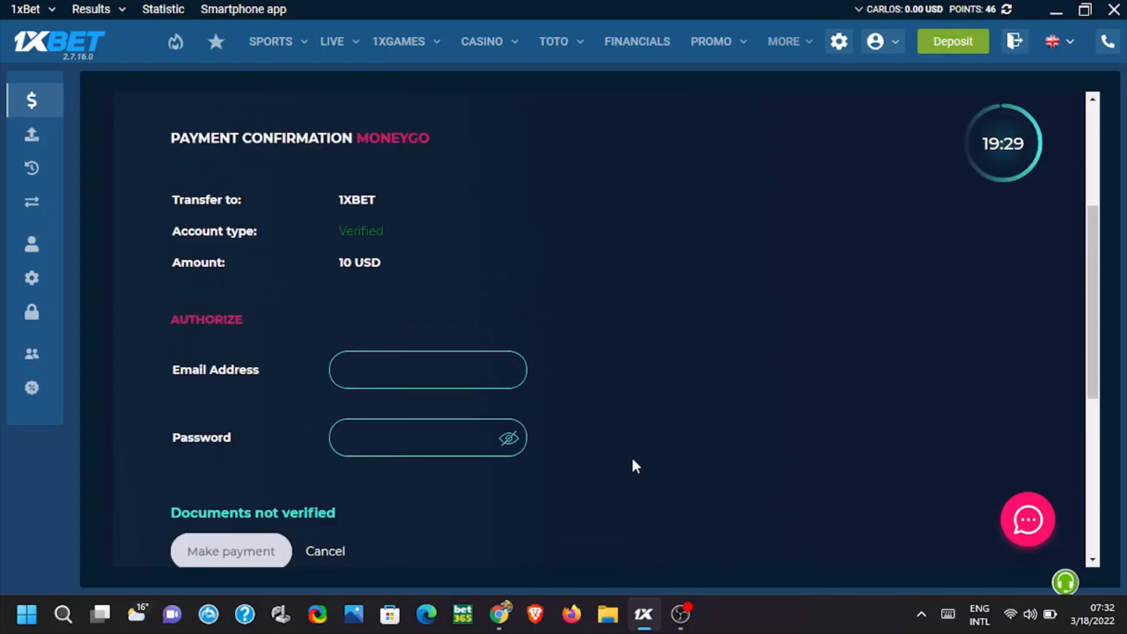
Log in with the MoneyGo account e-mail and password and click Make payment
click(431, 363)
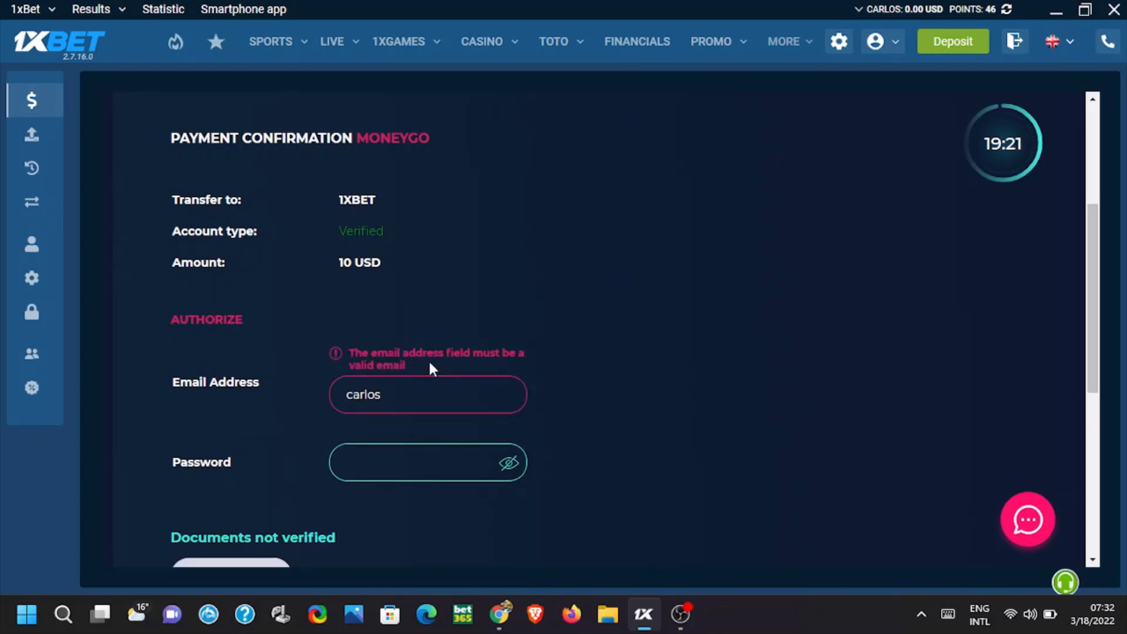
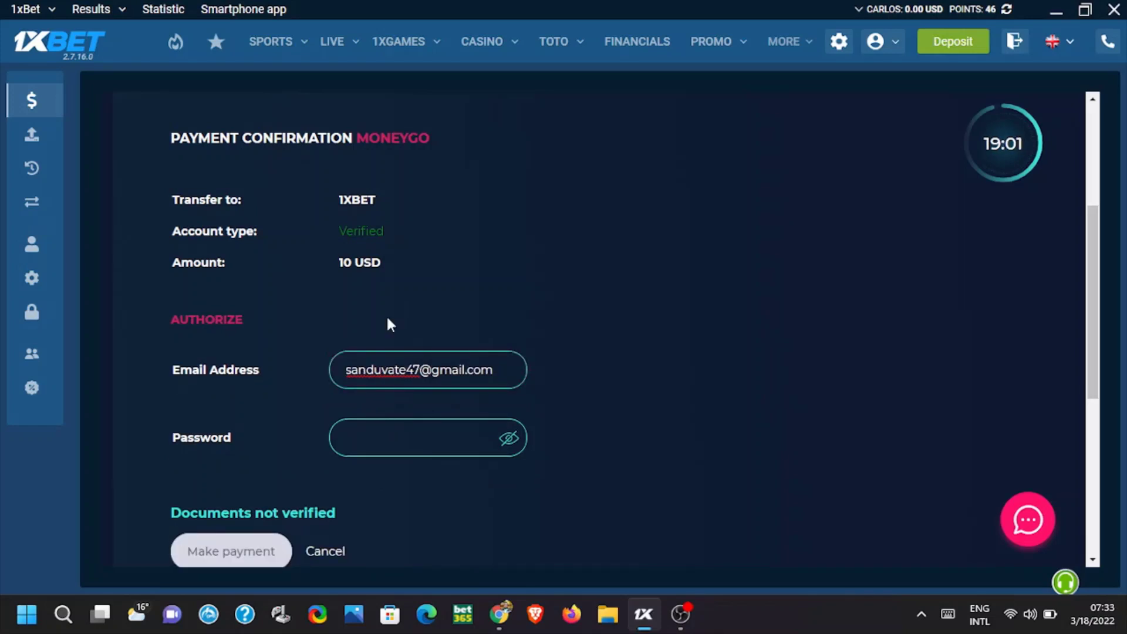
click(419, 433)
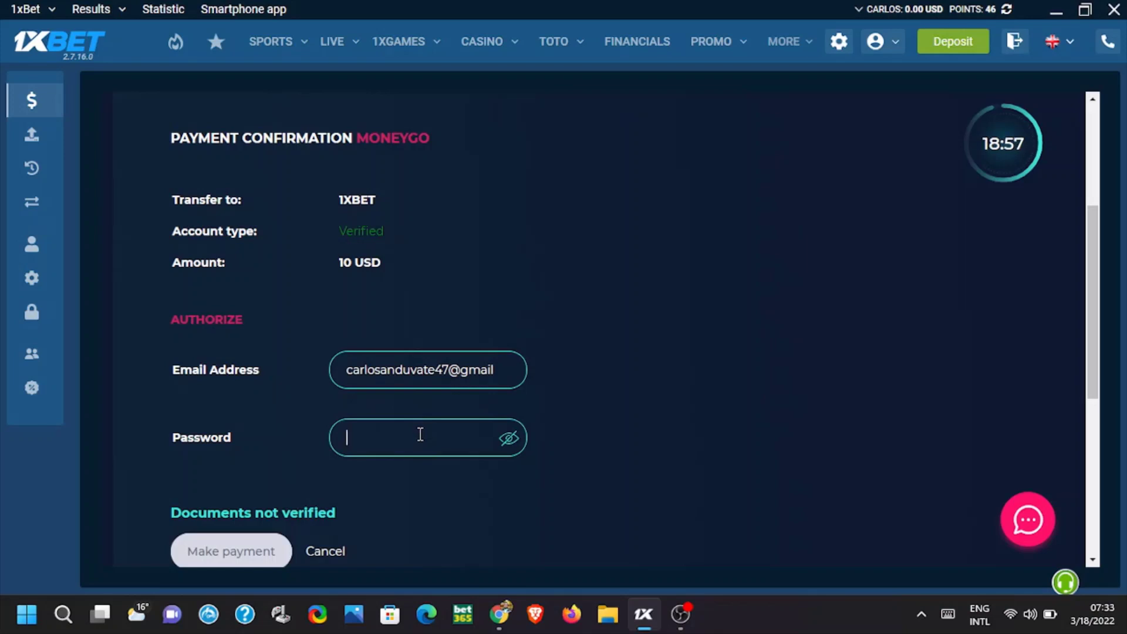
text(••••)
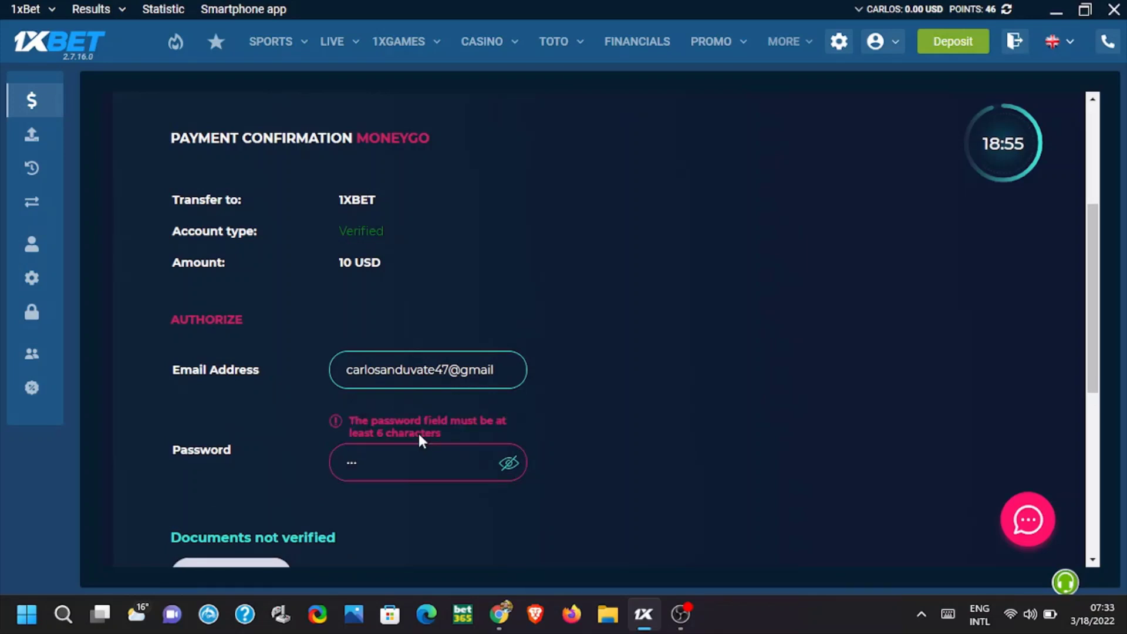
text(•••)
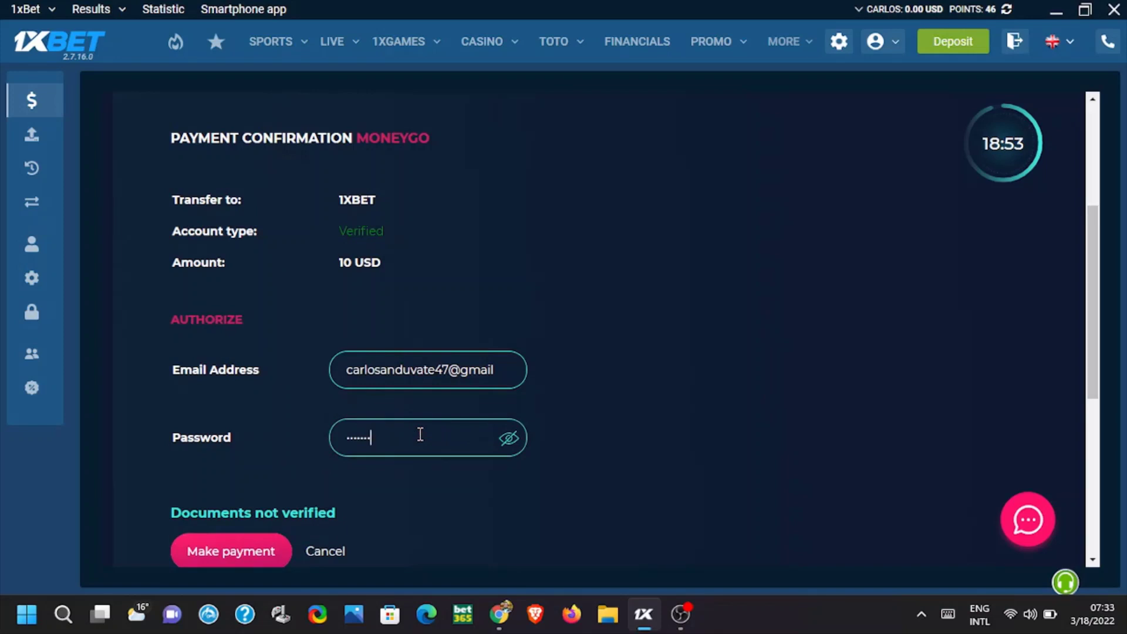
text(••)
scroll(376, 400, down, 3)
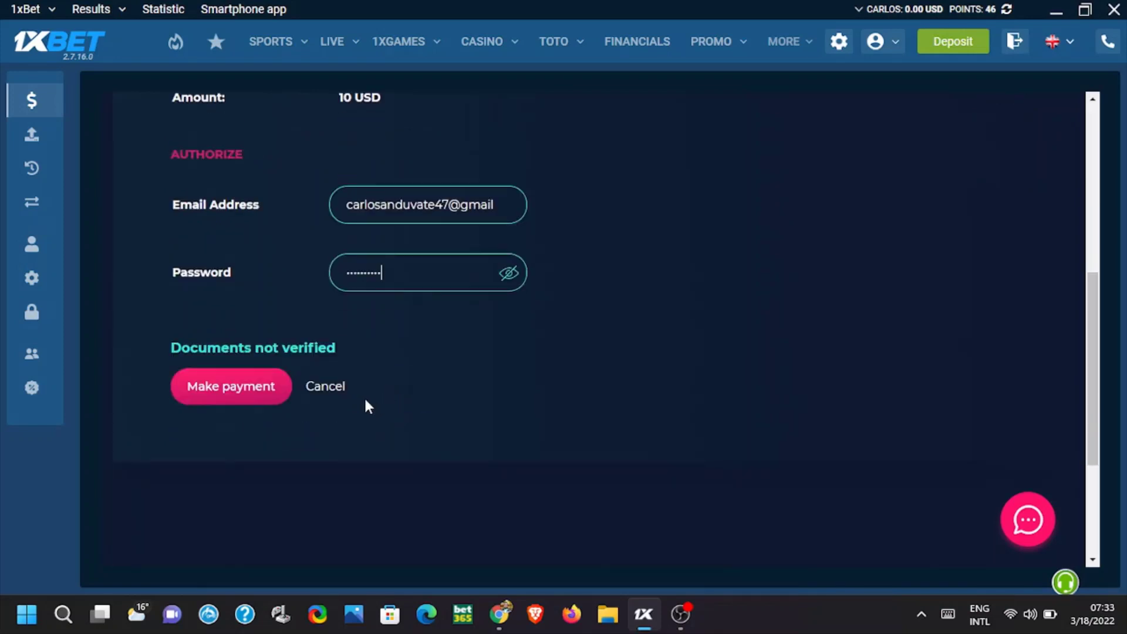
click(205, 388)
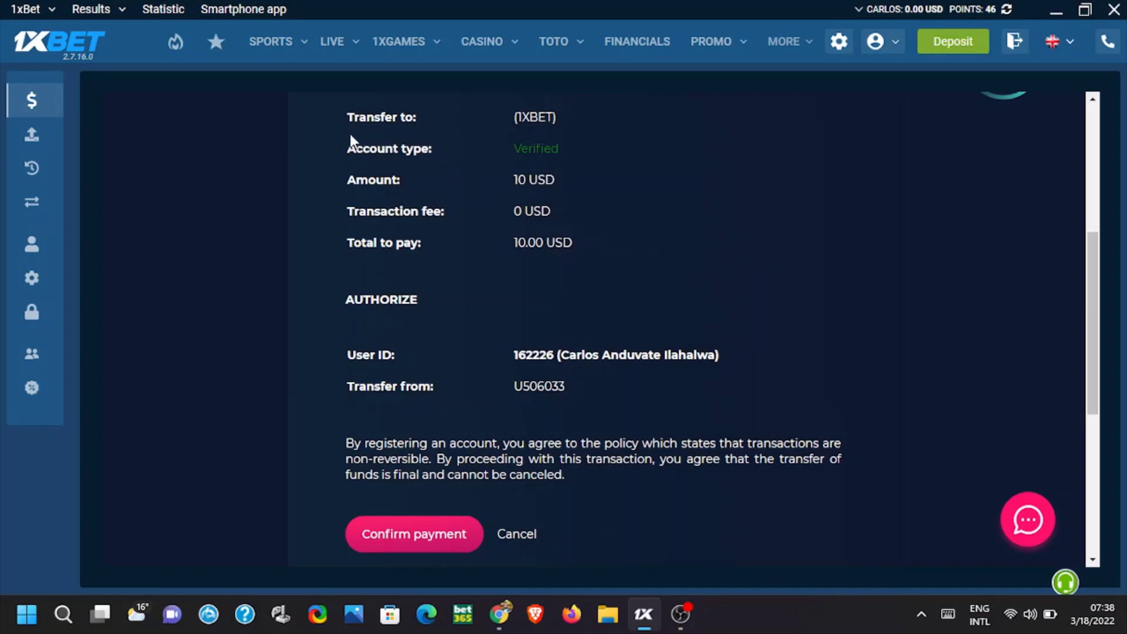
Check the recipient 1XBET, the 10.00 USD total and the sending wallet, then confirm the payment
drag(340, 111, 538, 113)
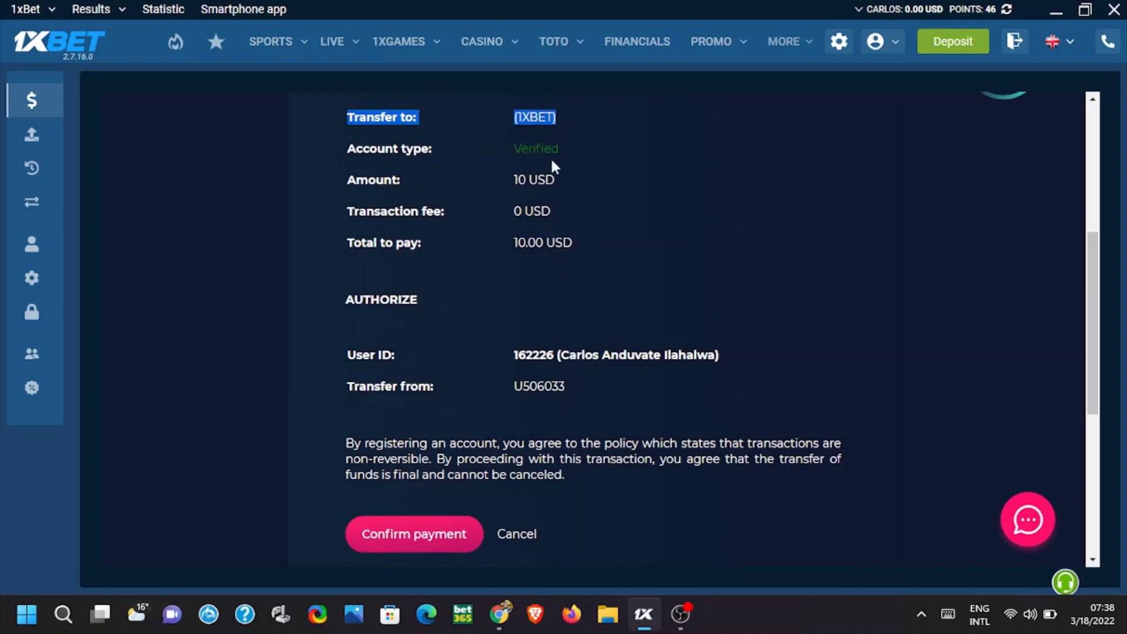
click(556, 181)
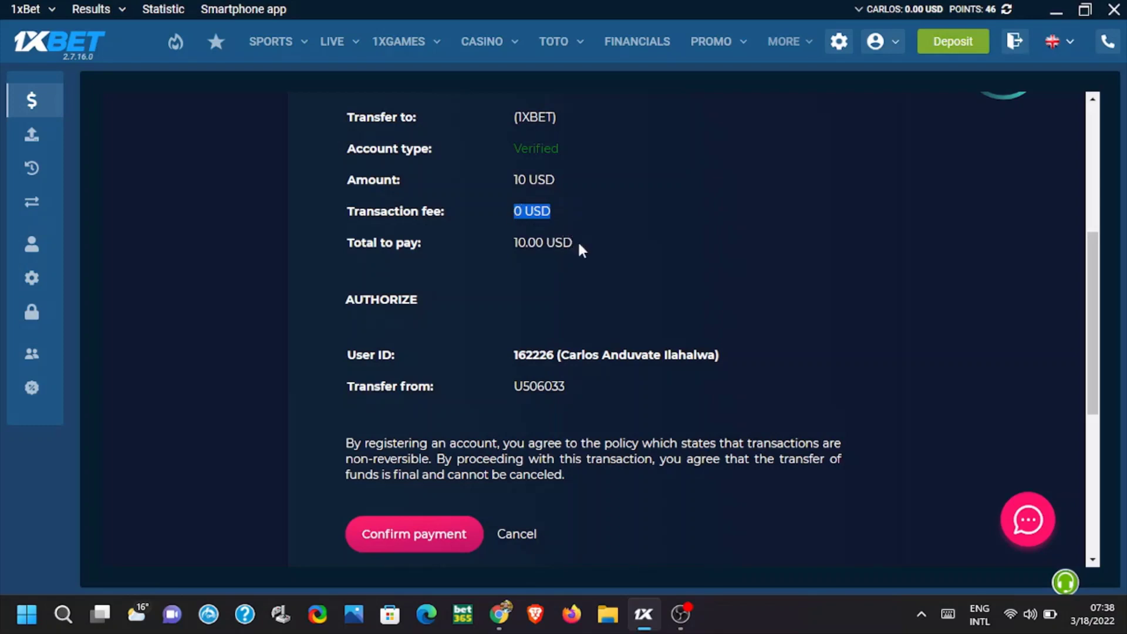
drag(578, 242, 509, 251)
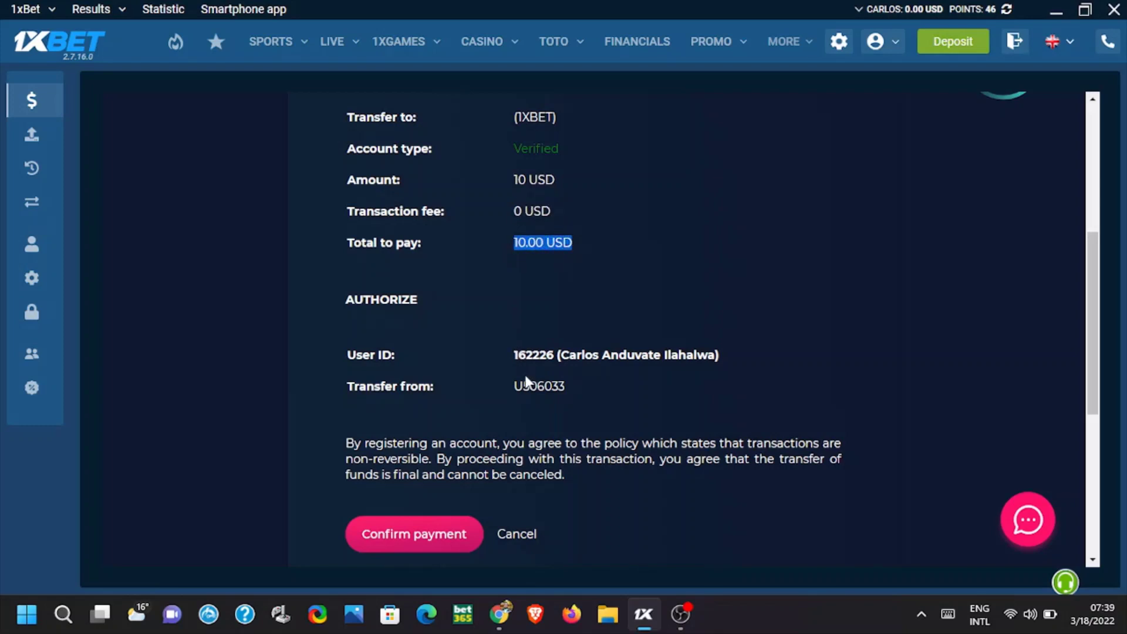
drag(733, 357, 553, 372)
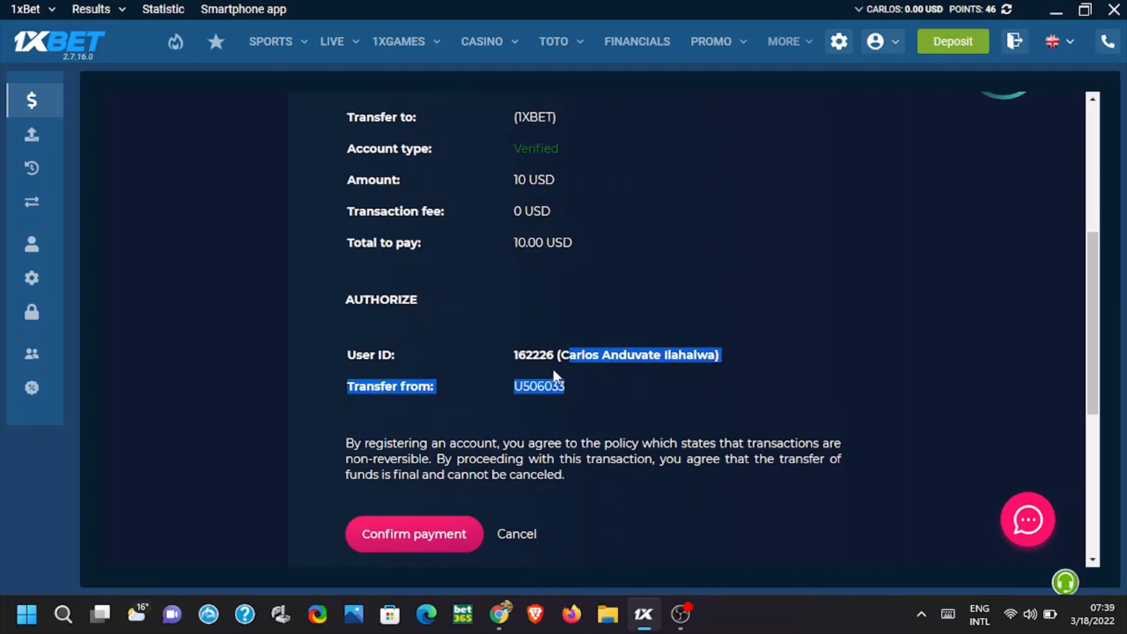
drag(396, 371, 365, 367)
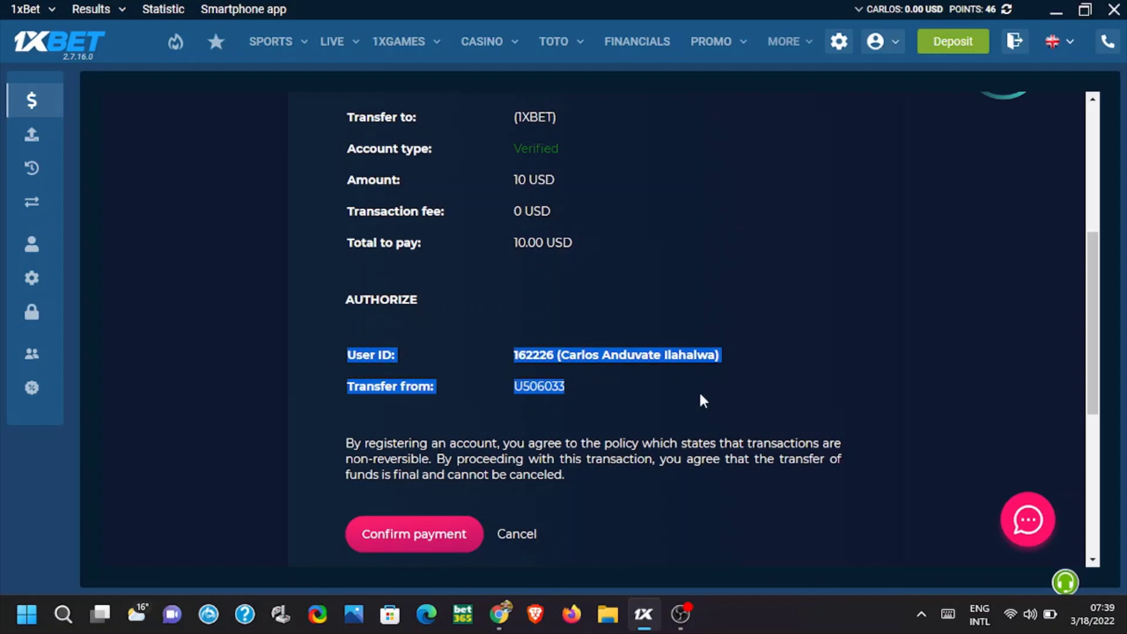
scroll(634, 452, down, 1)
click(415, 451)
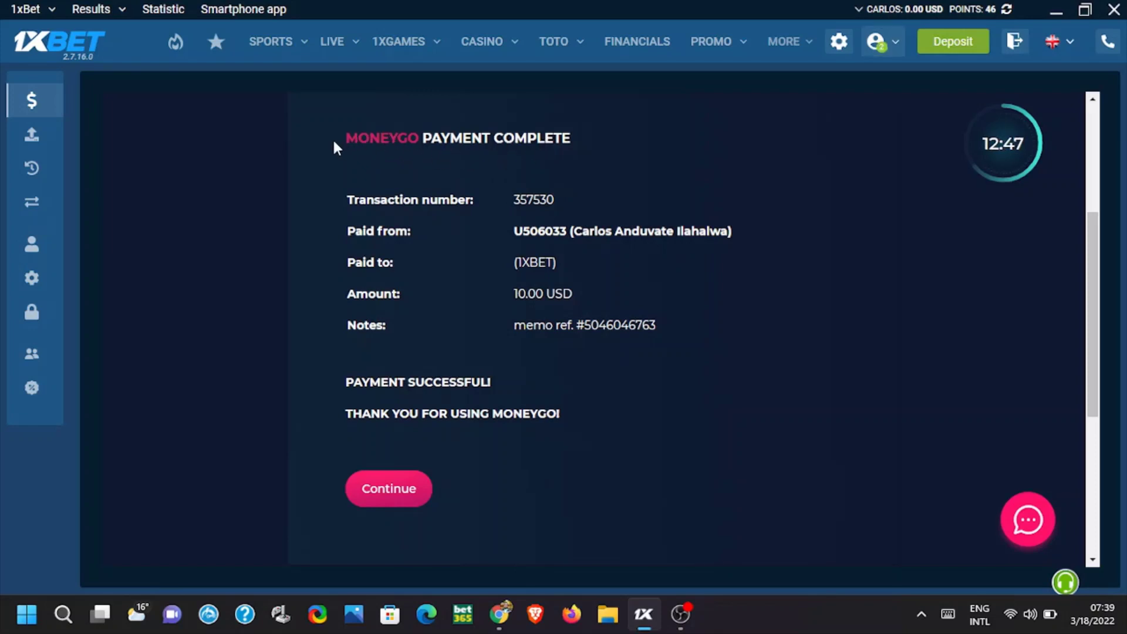
Review the PAYMENT SUCCESSFUL! receipt, return to payment methods, and refresh the balance to 10.00 USD
drag(335, 141, 541, 169)
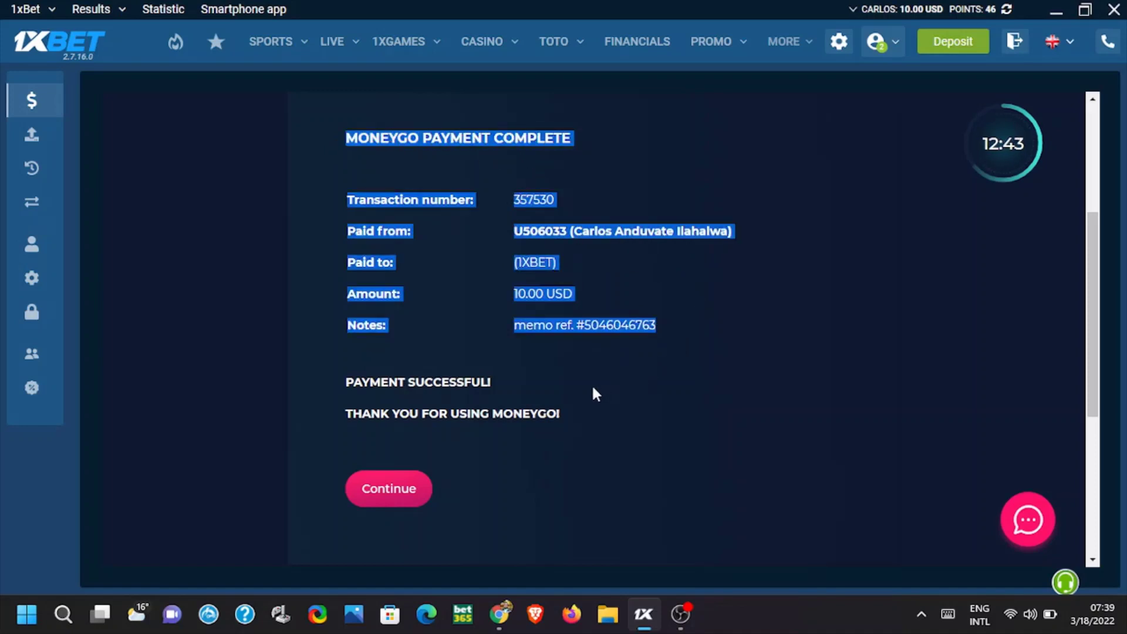
click(594, 402)
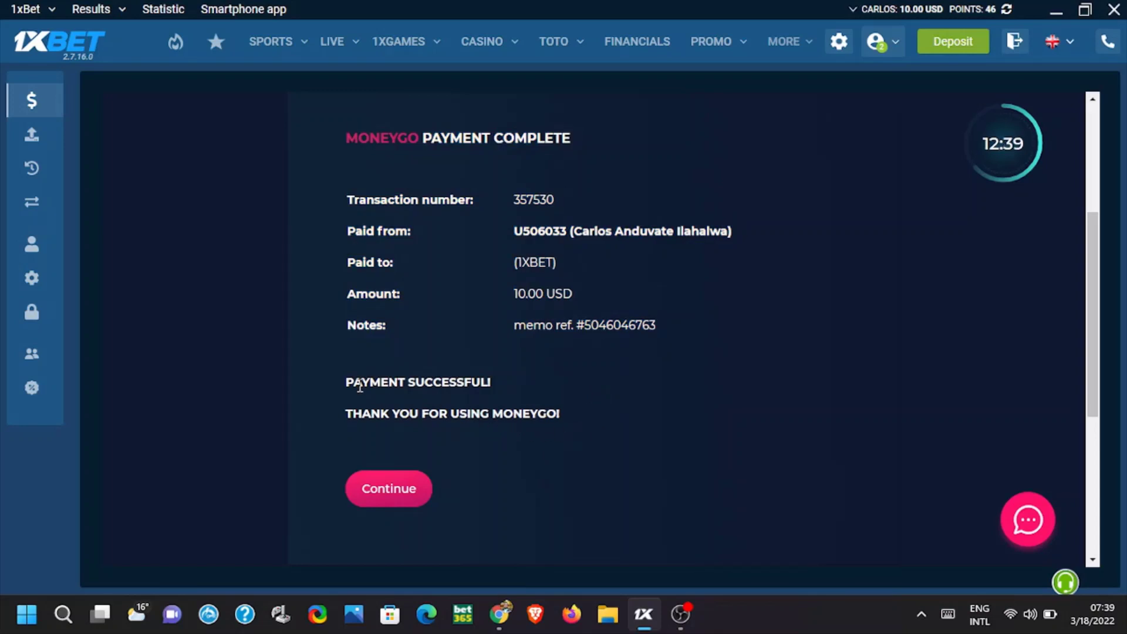
drag(344, 382, 497, 382)
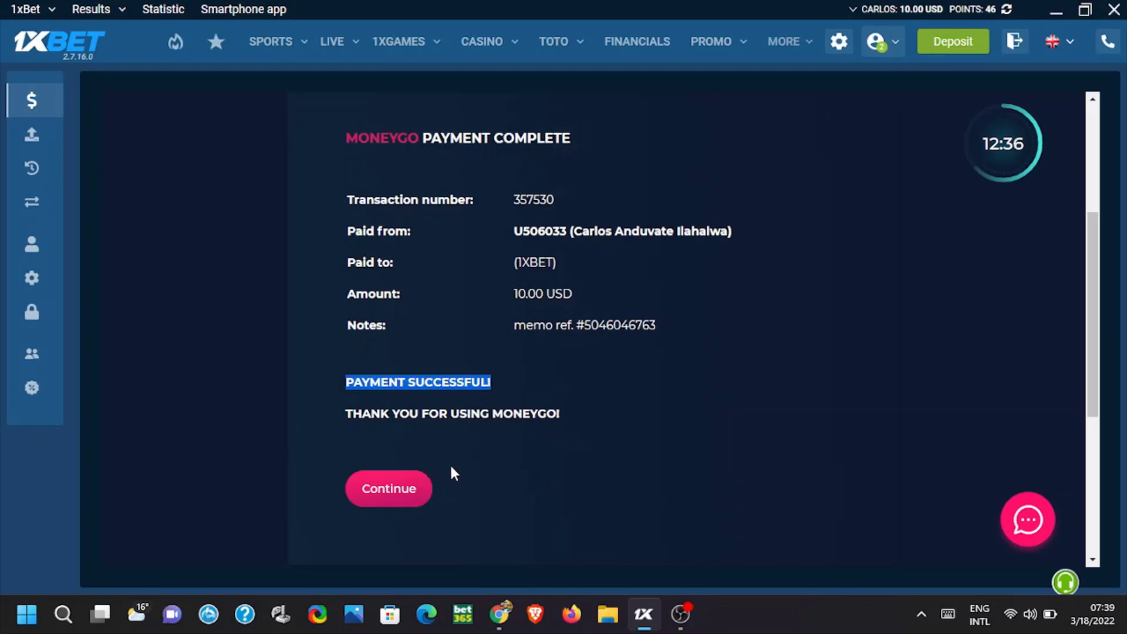
click(385, 493)
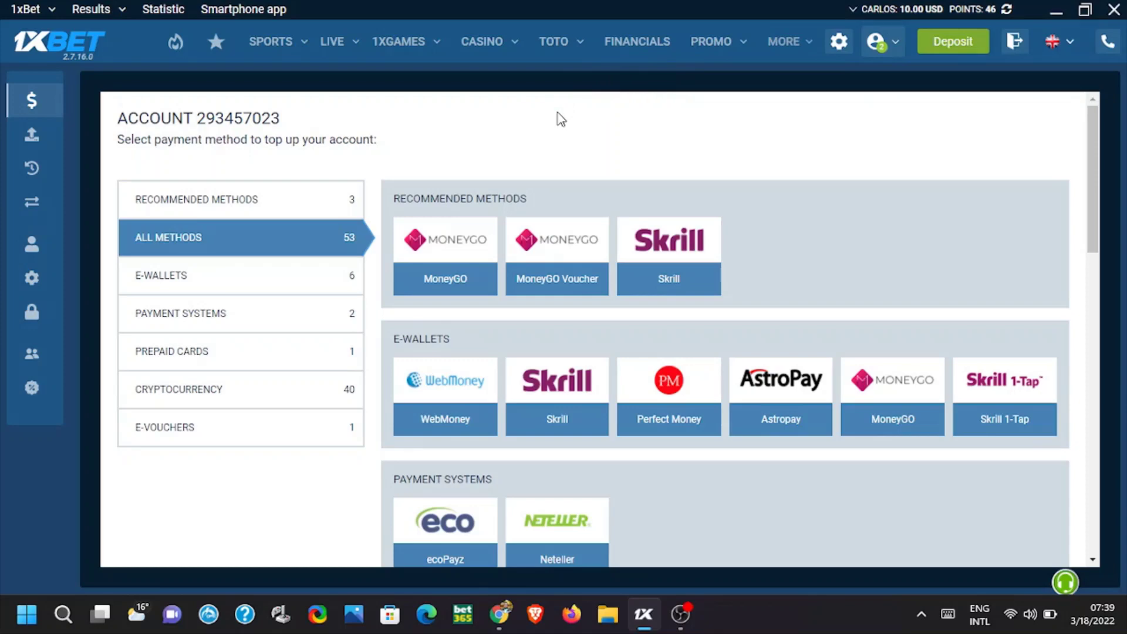
click(1007, 10)
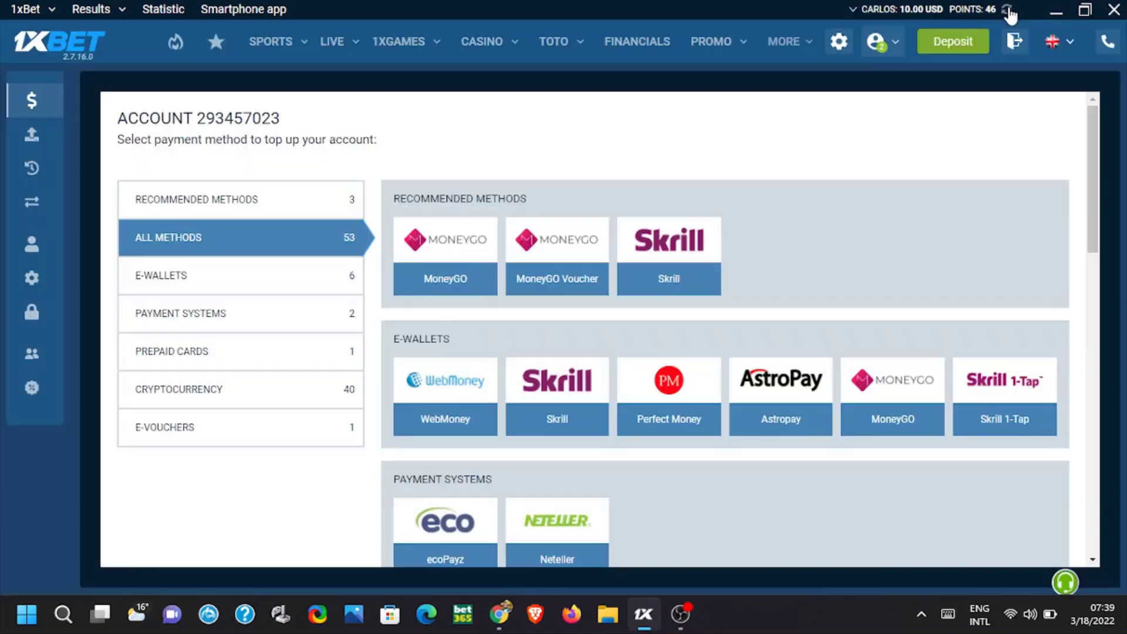